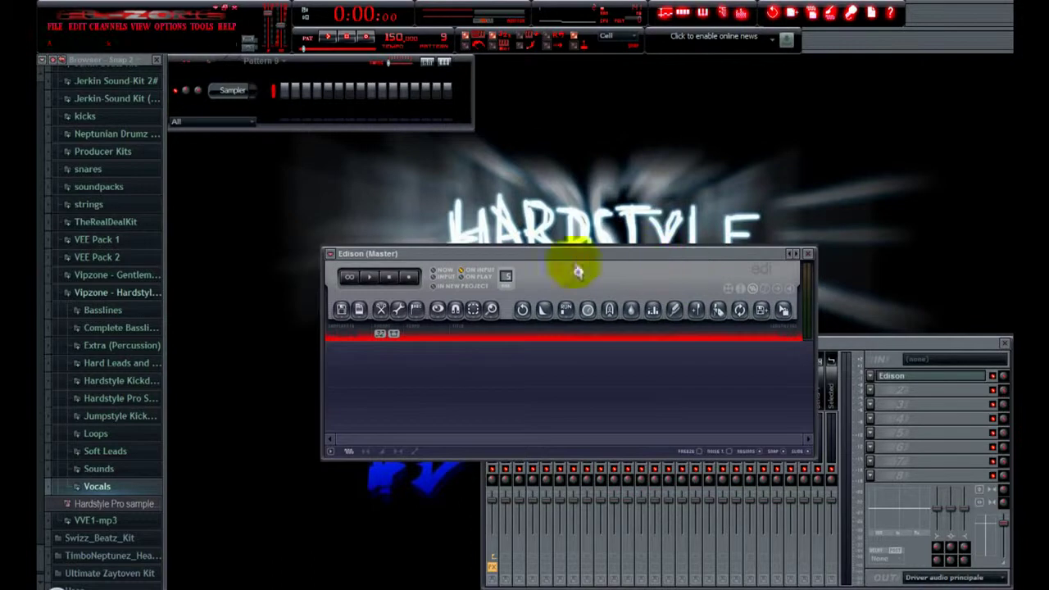
left_click_drag(501, 262, 547, 312)
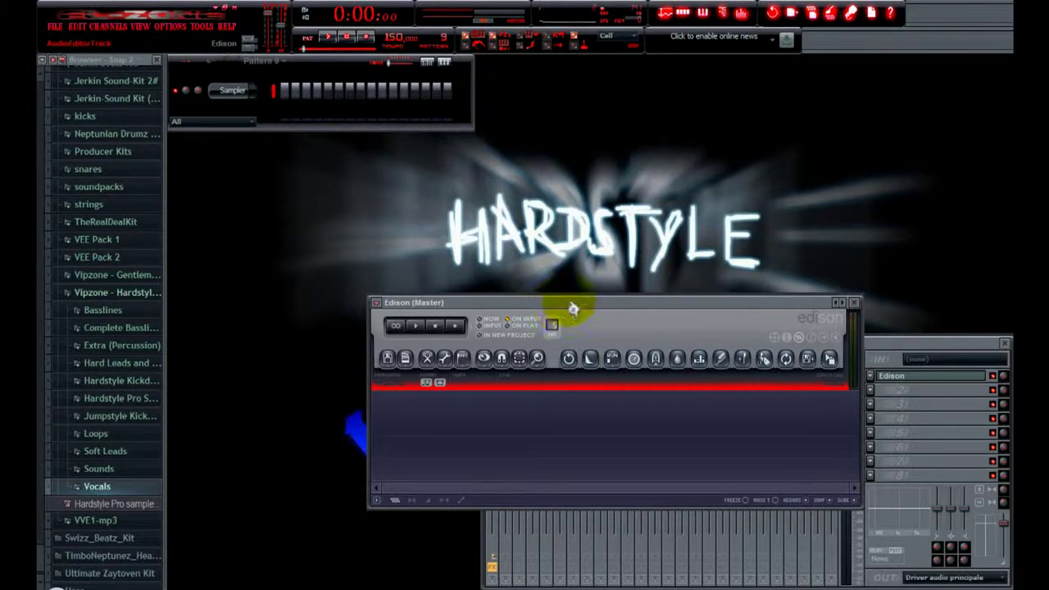
left_click_drag(563, 309, 563, 328)
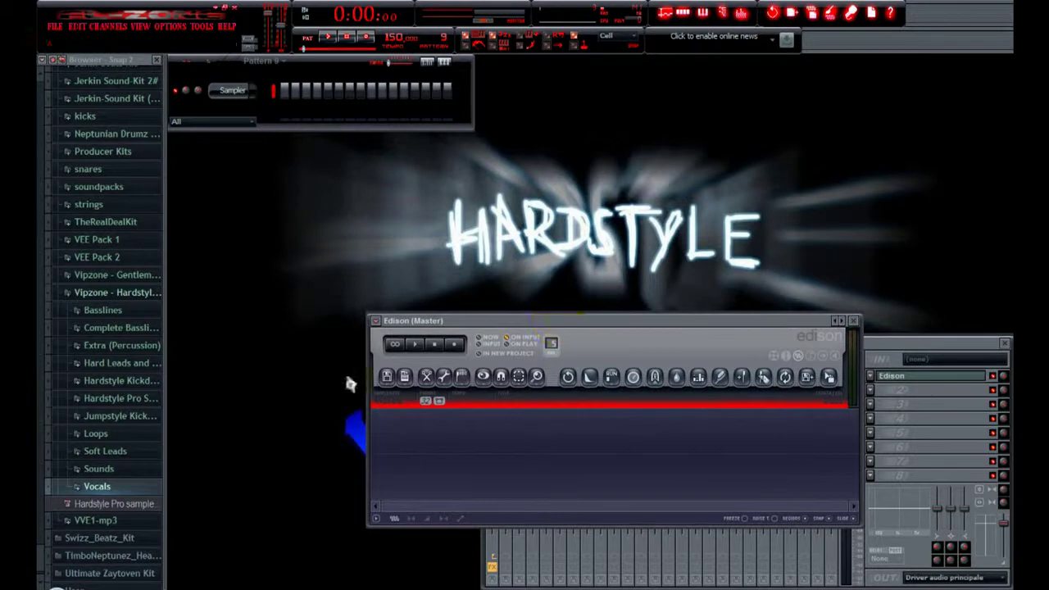
Add a z3ta+ instrument channel, then place its window over the workspace and close the Edison window
left_click(119, 27)
mouse_move(114, 39)
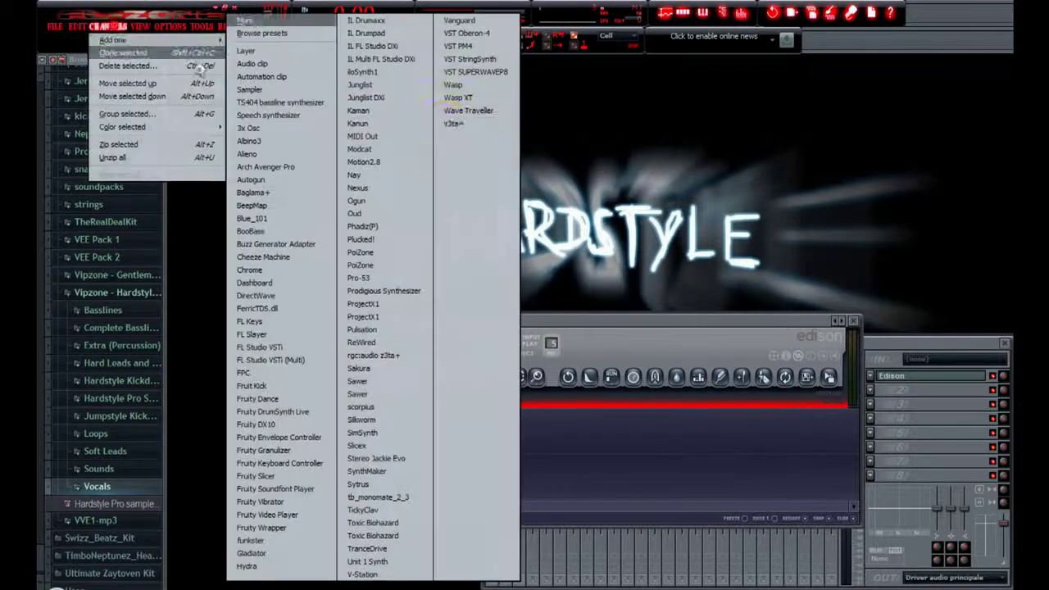
left_click(450, 131)
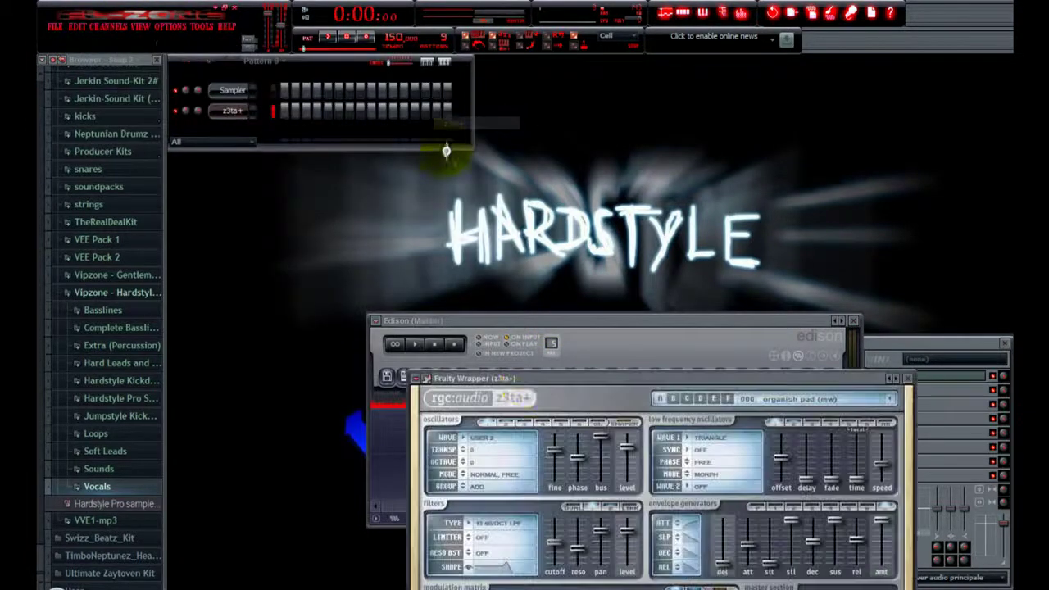
left_click_drag(520, 384, 311, 156)
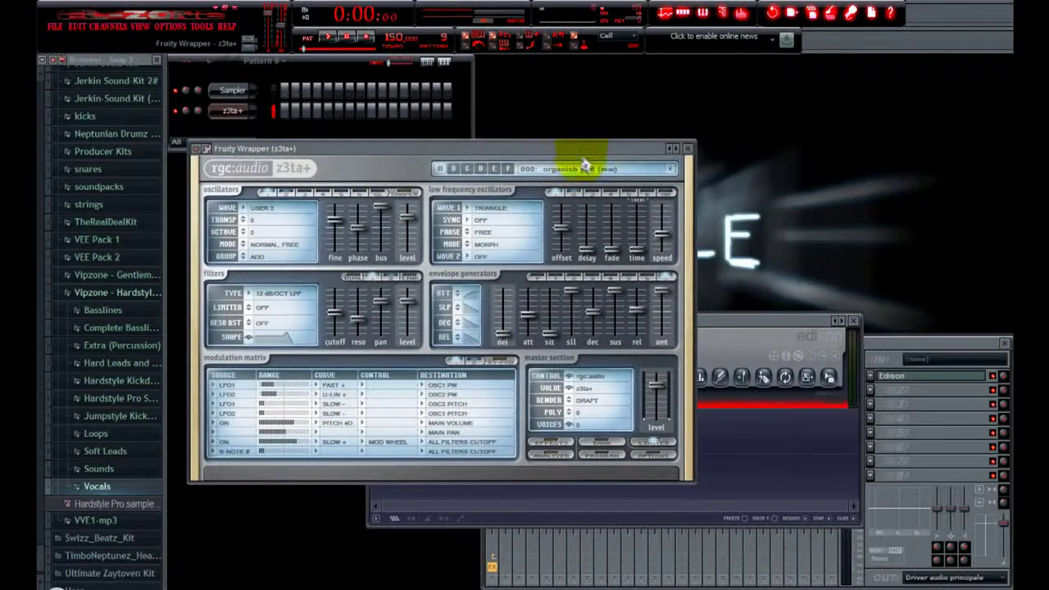
left_click_drag(560, 159, 544, 174)
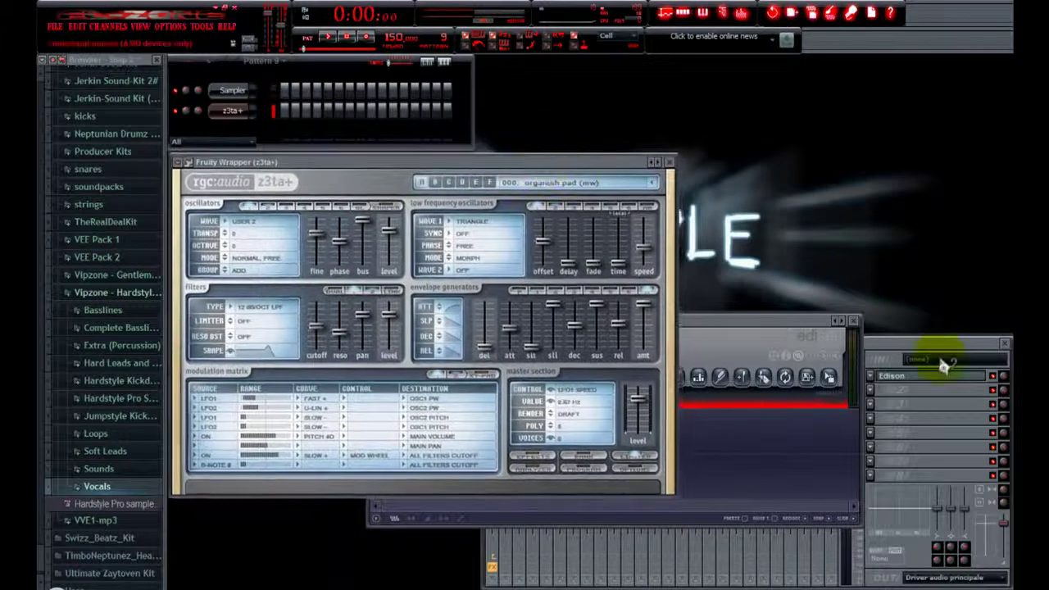
left_click(854, 319)
left_click_drag(482, 162, 525, 197)
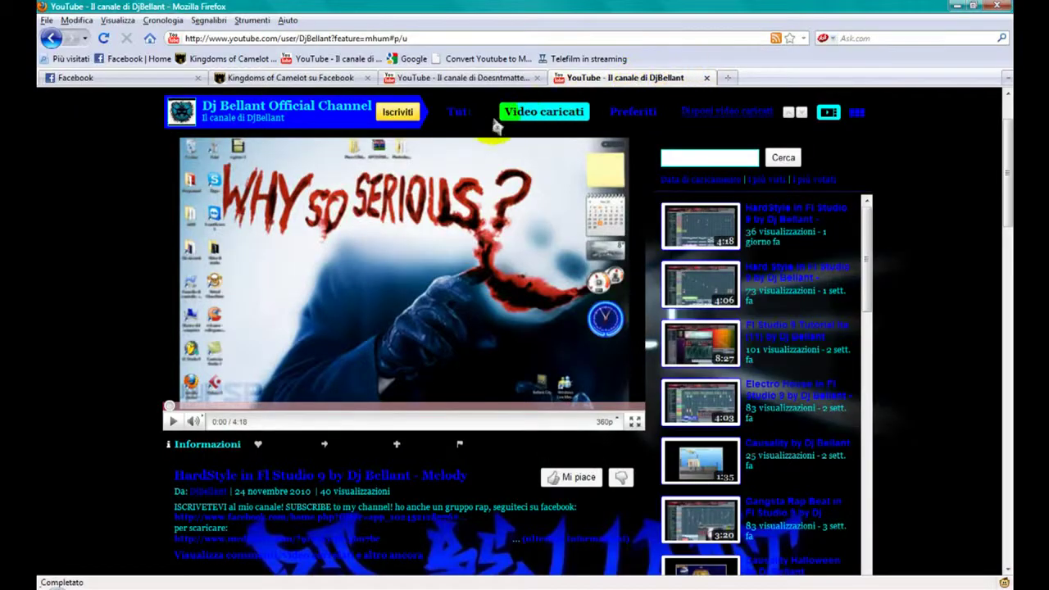
Switch to Firefox and search YouTube for "download z3ta"
scroll(468, 121, "up", 2)
left_click(461, 115)
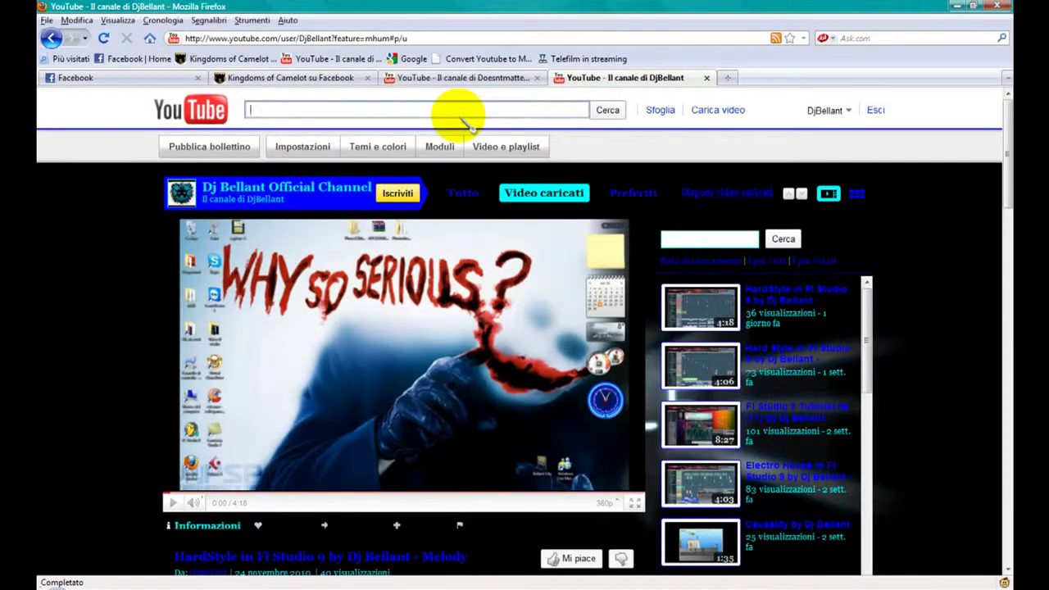
type("download z")
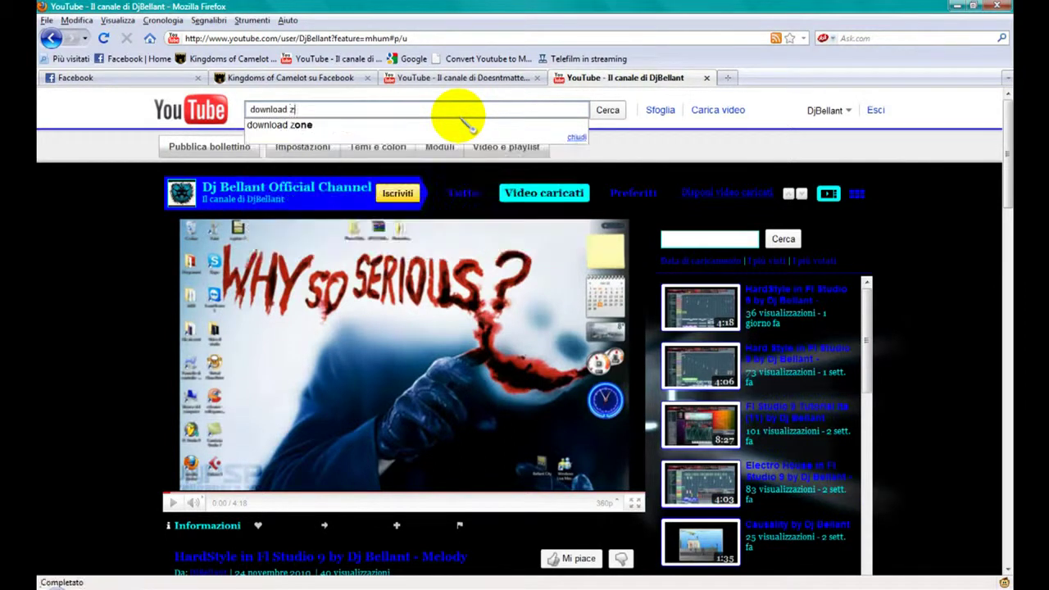
type("3ta")
key("Return")
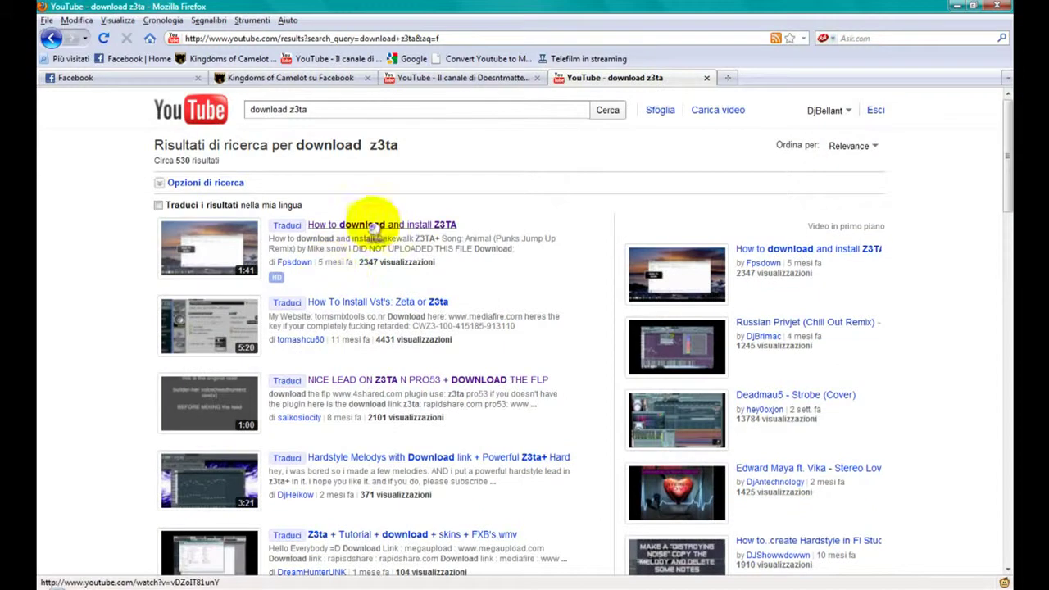
Open the video "How to download and install Z3TA", pause it and expand its description for the download link
left_click(373, 224)
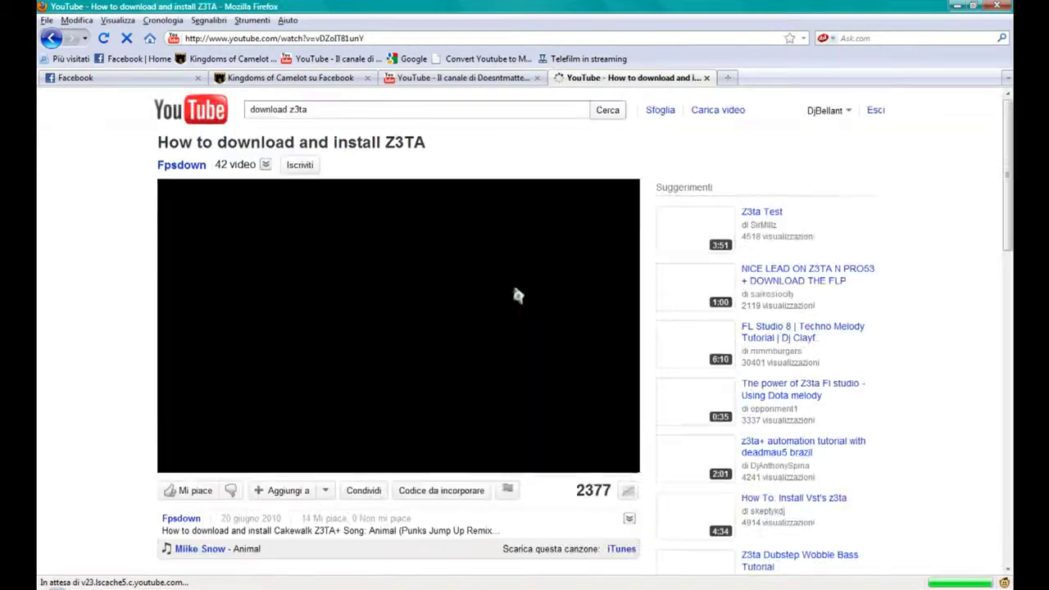
left_click(516, 287)
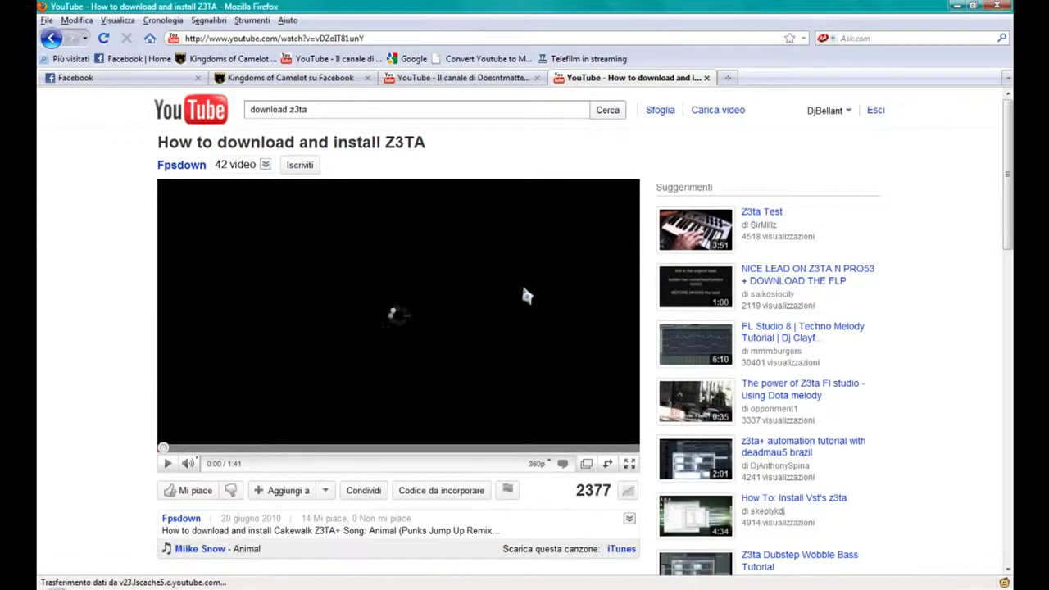
left_click(522, 287)
left_click(533, 394)
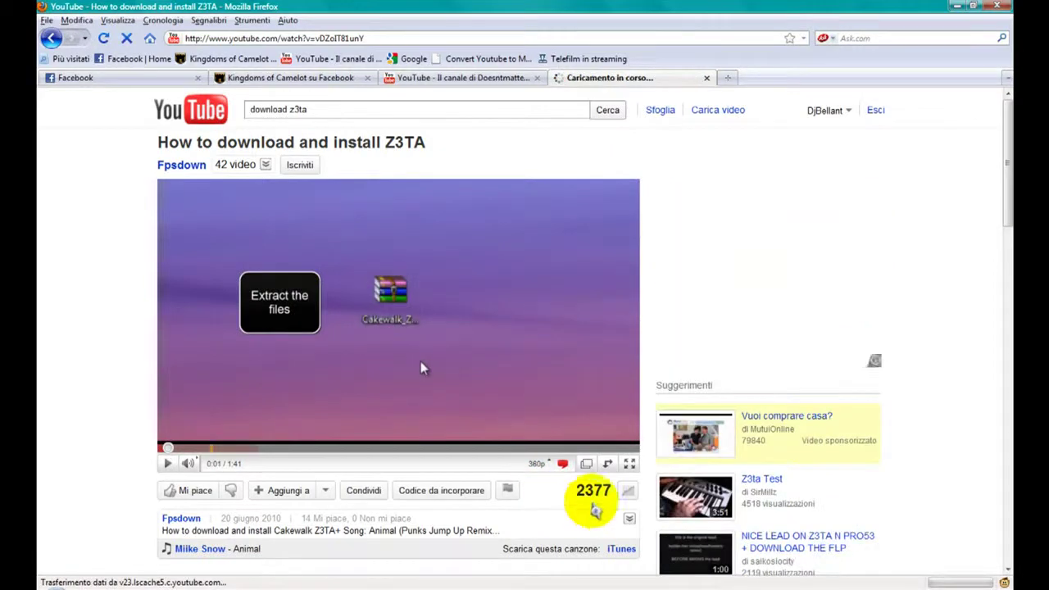
left_click(610, 520)
scroll(610, 520, "down", 5)
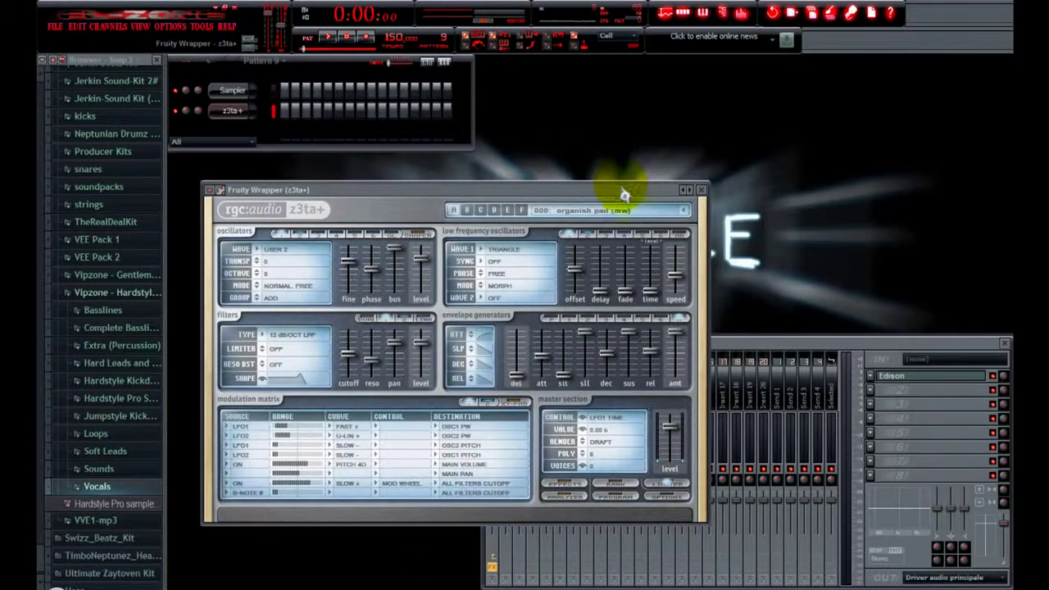
Switch back to FL Studio, close the z3ta+ window and remove Edison from the first effect slot of the master track
left_click_drag(623, 195, 602, 177)
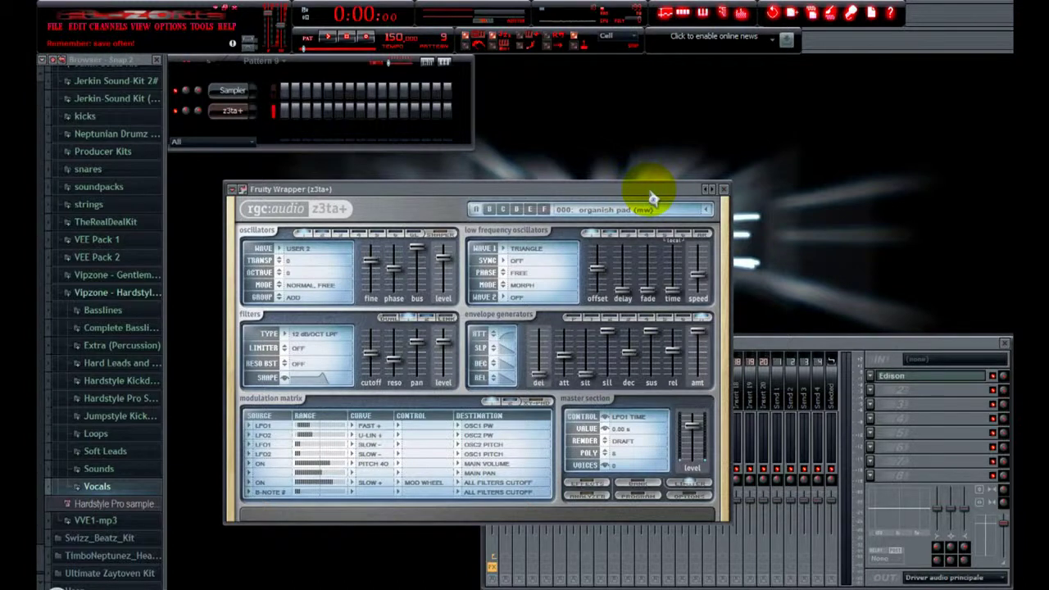
left_click(727, 191)
left_click(892, 375)
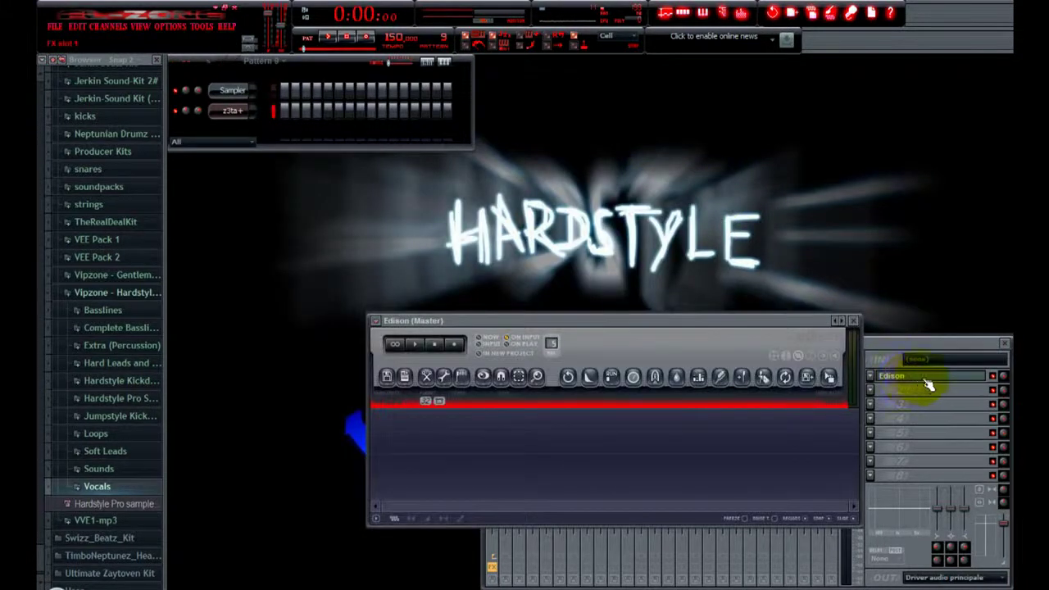
left_click(921, 379)
left_click(870, 376)
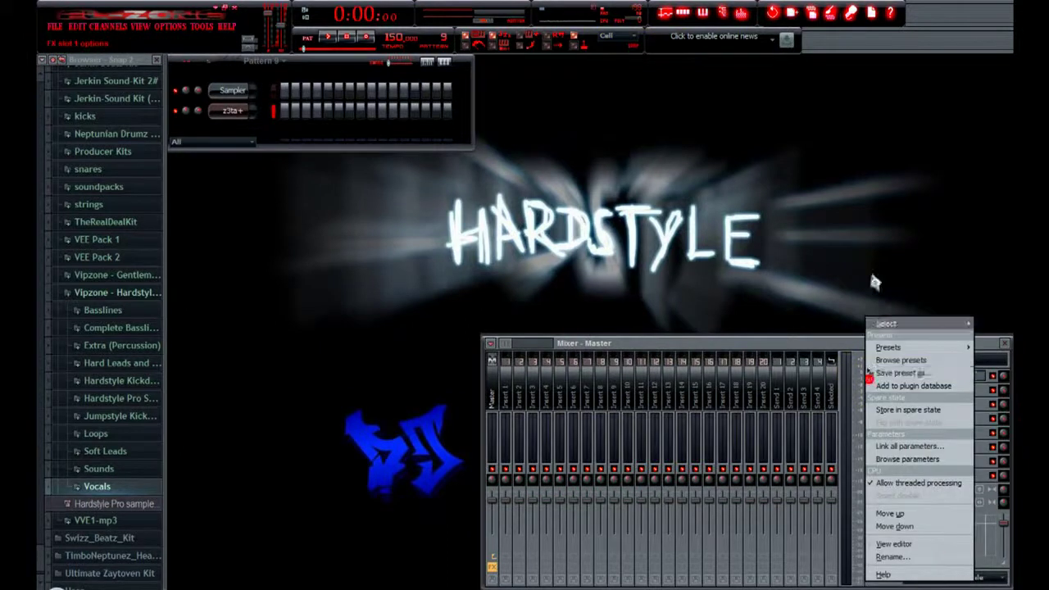
mouse_move(881, 369)
left_click(810, 60)
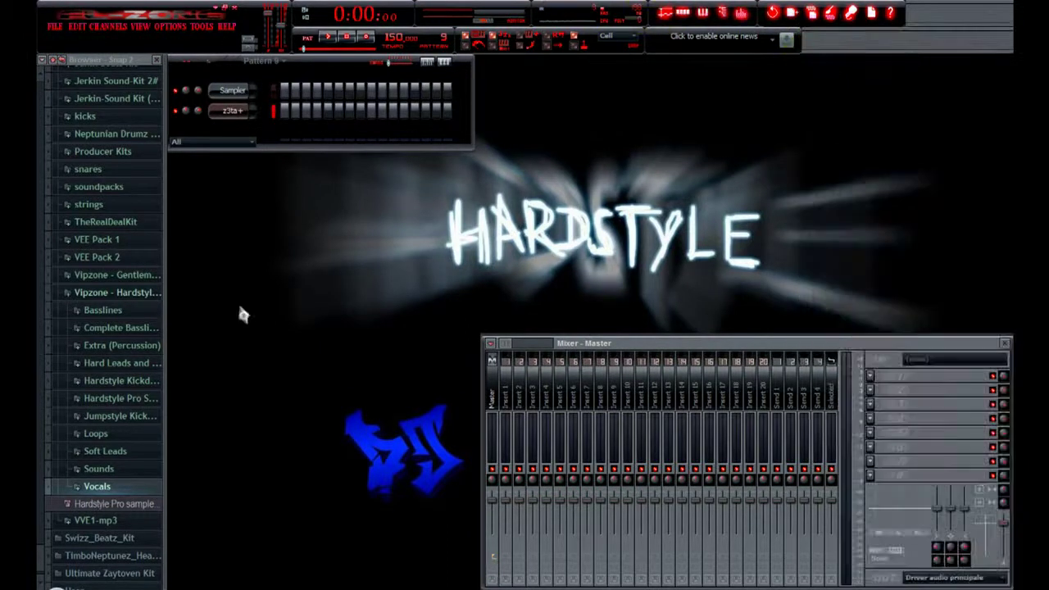
Expand the Vocals folder in the Vipzone hardstyle pack and look through the sample packs under Suoni Fl Studio 9
left_click(107, 485)
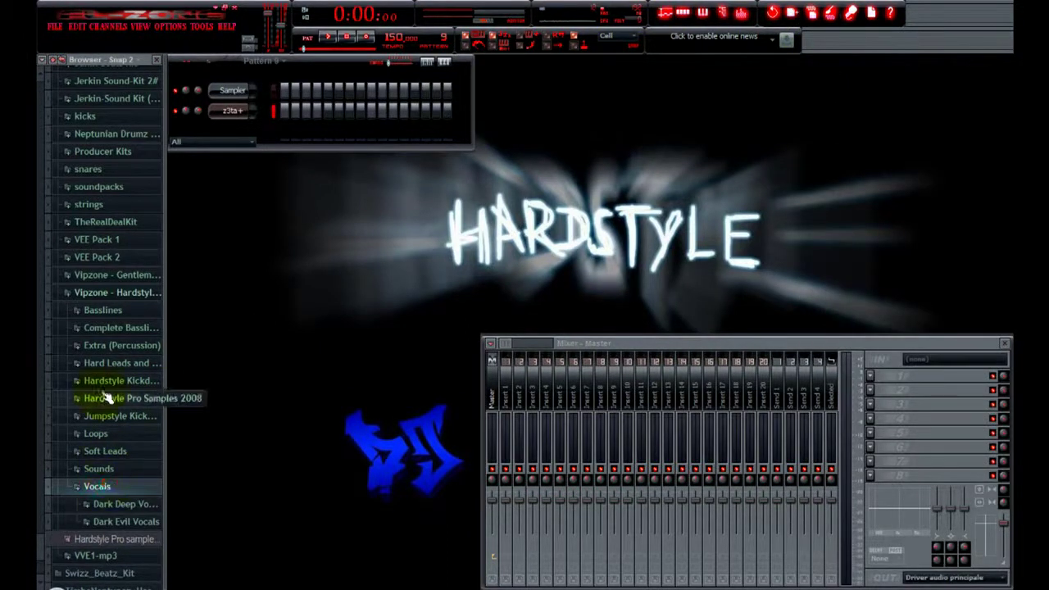
scroll(107, 398, "down", 2)
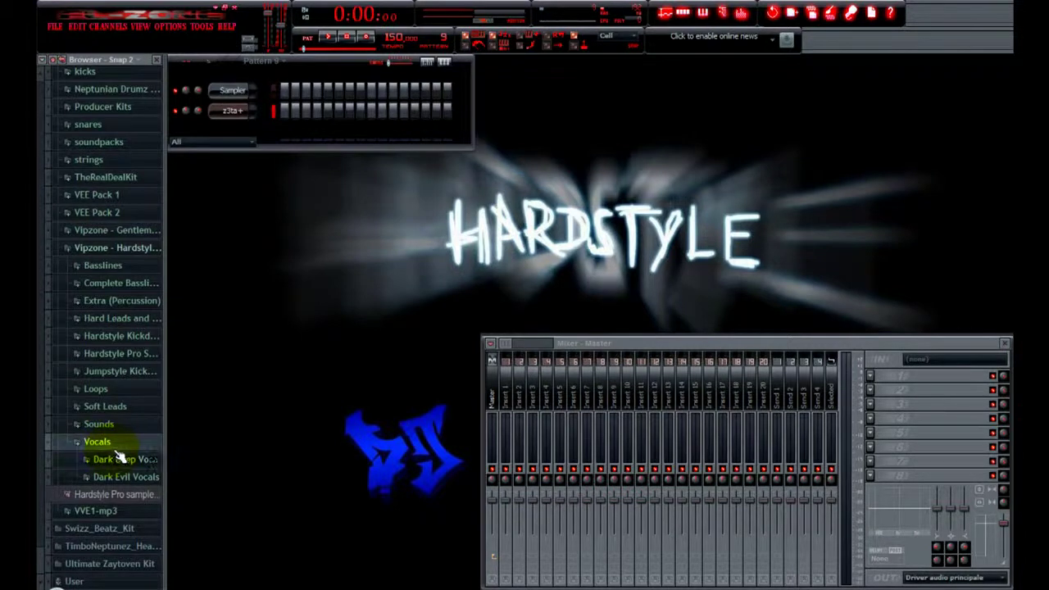
scroll(114, 451, "up", 10)
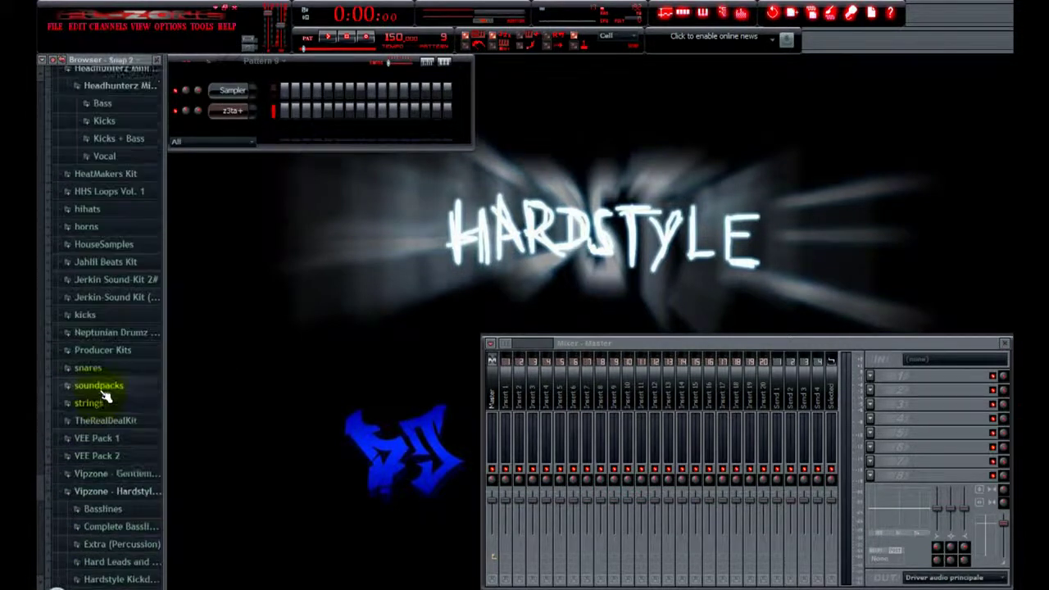
scroll(104, 396, "up", 20)
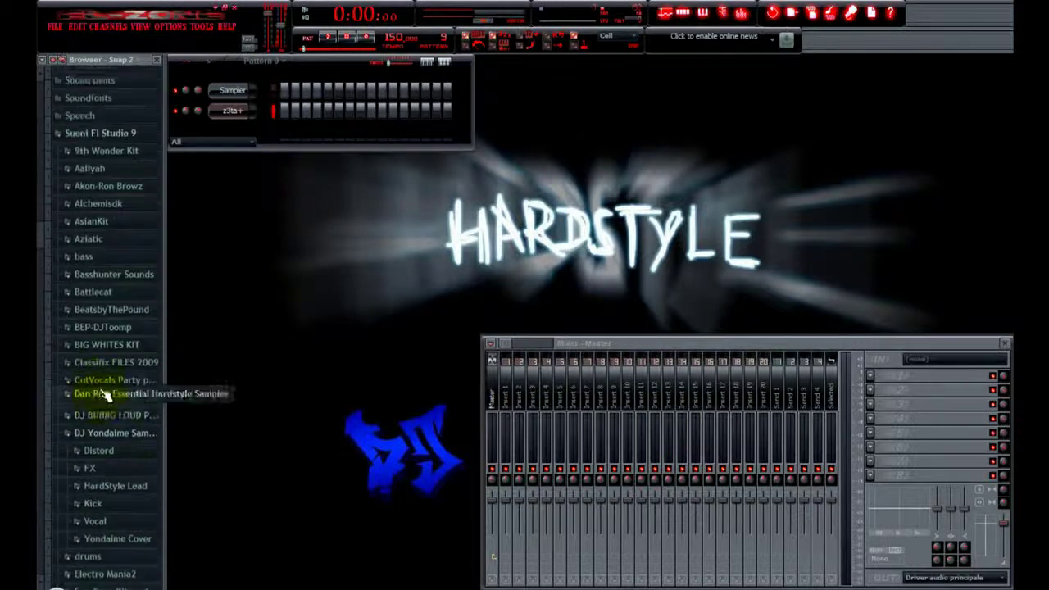
scroll(107, 377, "up", 3)
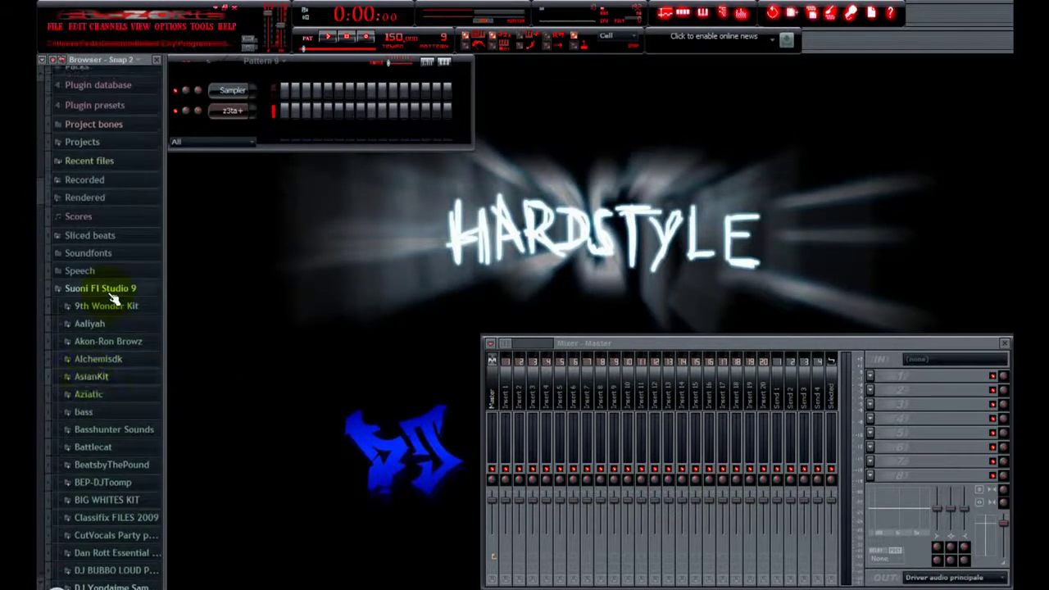
scroll(112, 300, "down", 15)
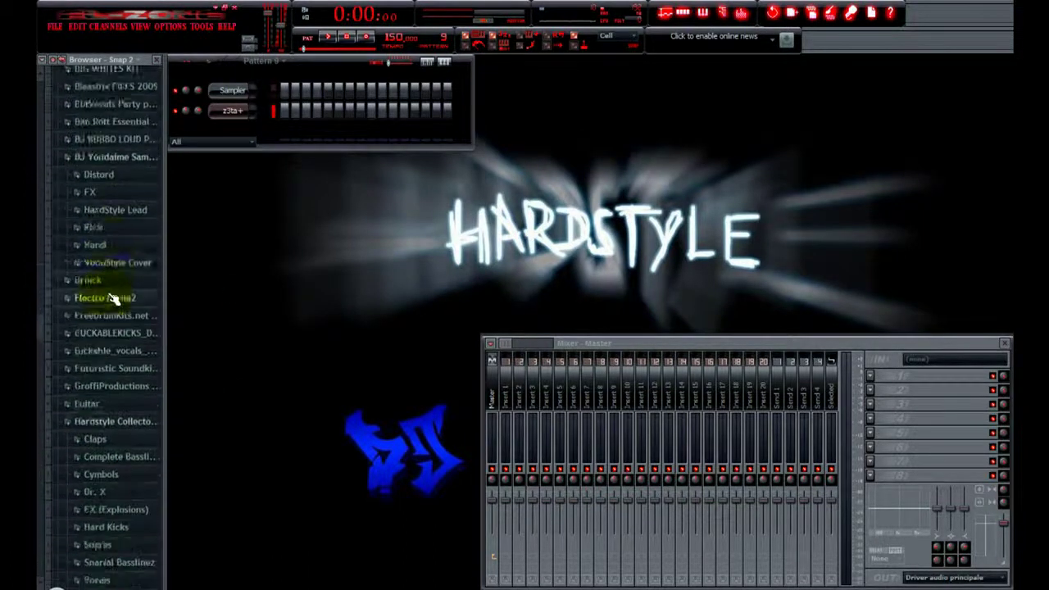
scroll(112, 300, "down", 10)
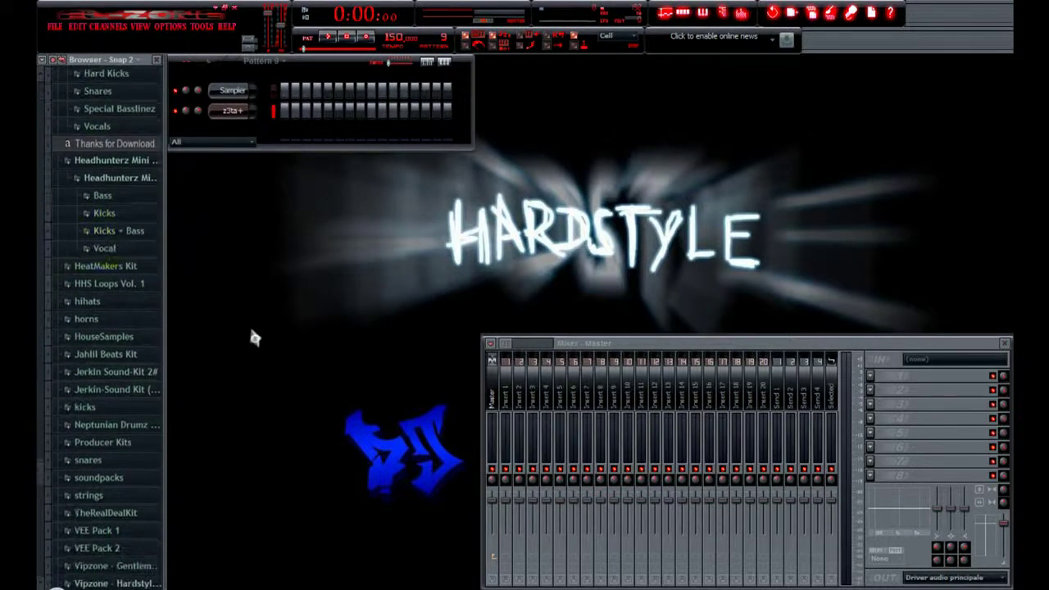
scroll(247, 331, "down", 7)
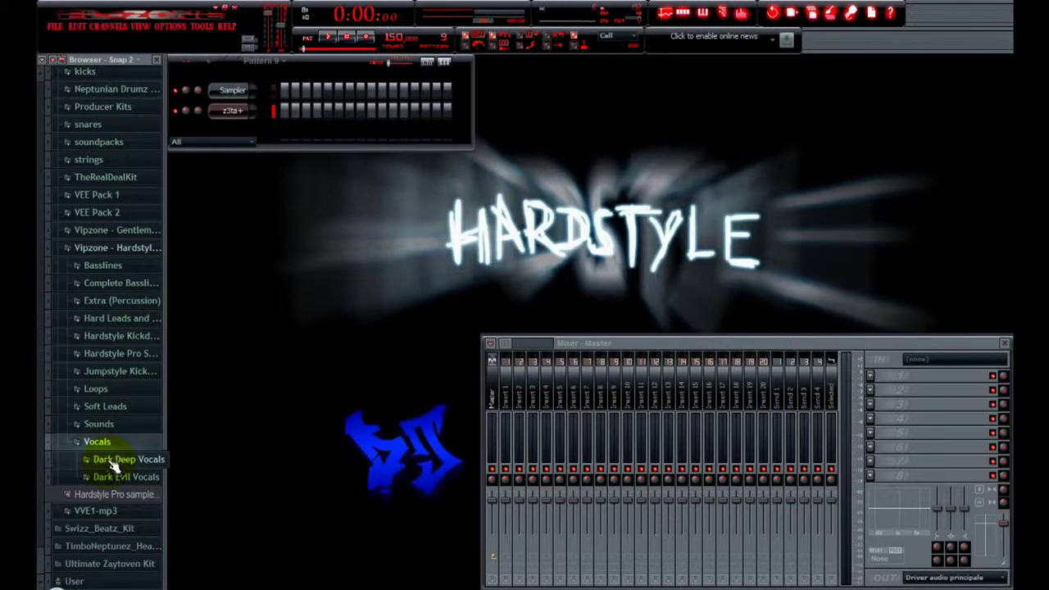
scroll(82, 442, "up", 2)
scroll(86, 434, "down", 1)
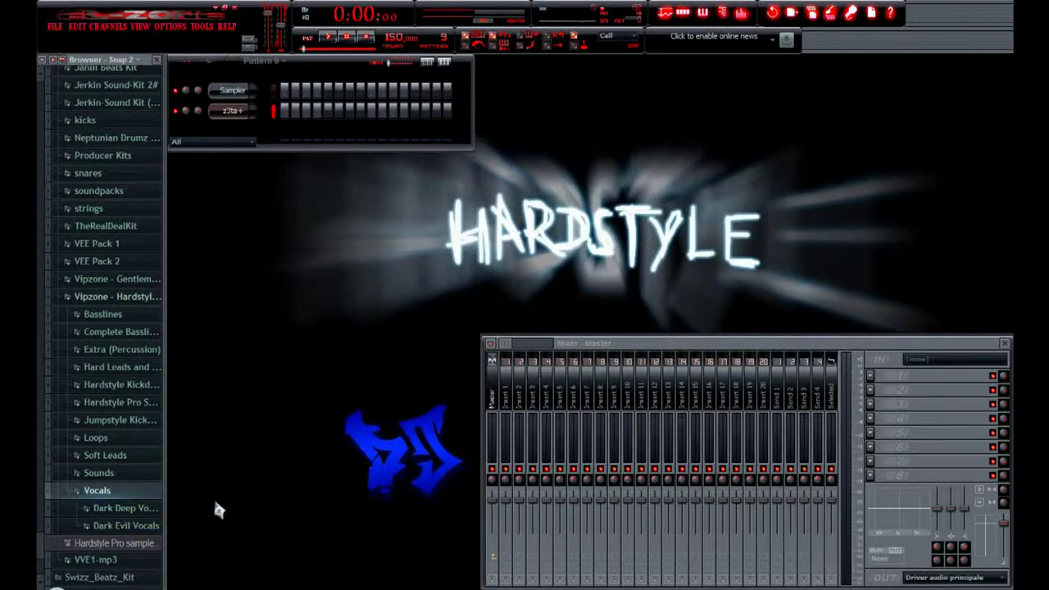
scroll(123, 508, "down", 1)
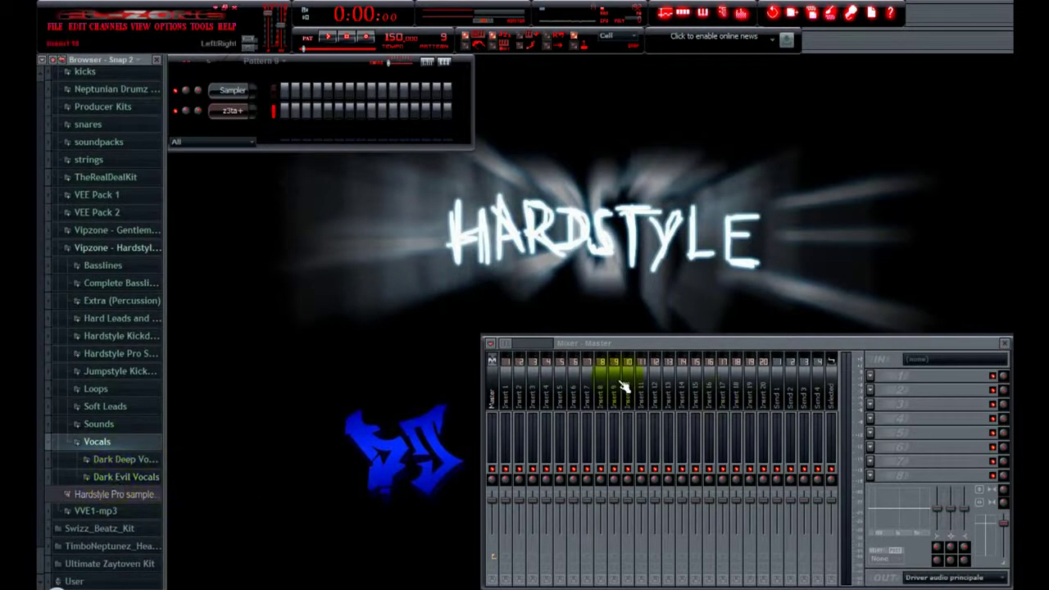
Preview the sample The Time Has Come from the Dark Evil Vocals folder and add it to the playlist as an audio clip
left_click(90, 477)
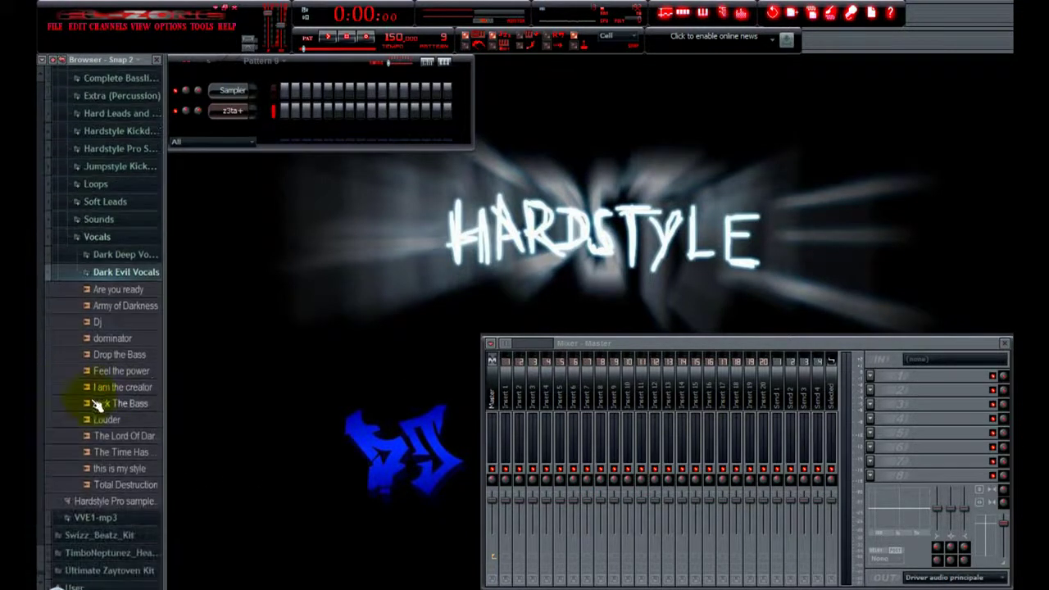
left_click(129, 454)
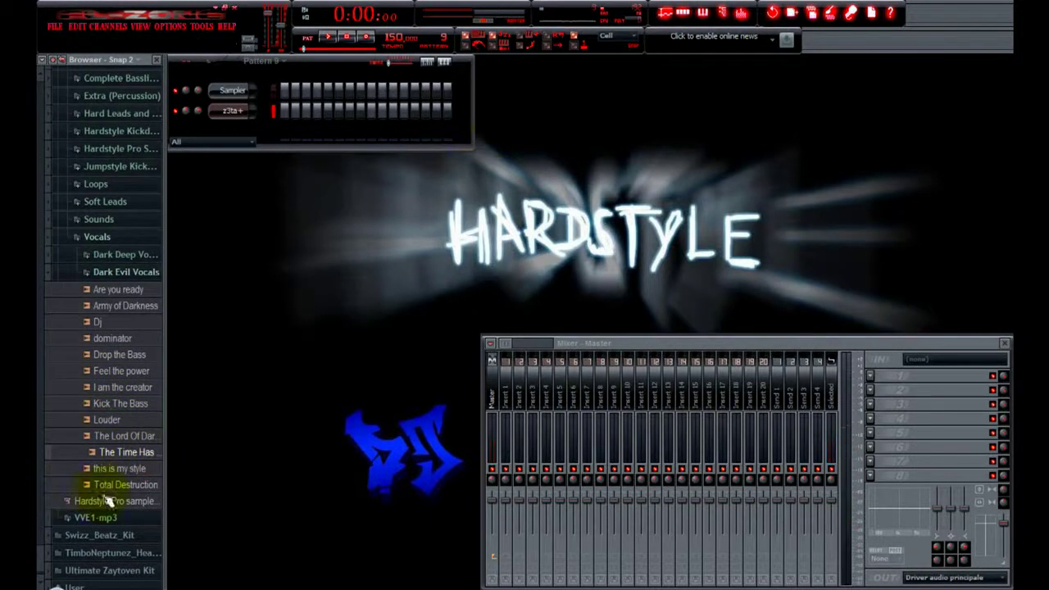
left_click(665, 13)
left_click_drag(129, 452, 386, 148)
left_click(1007, 61)
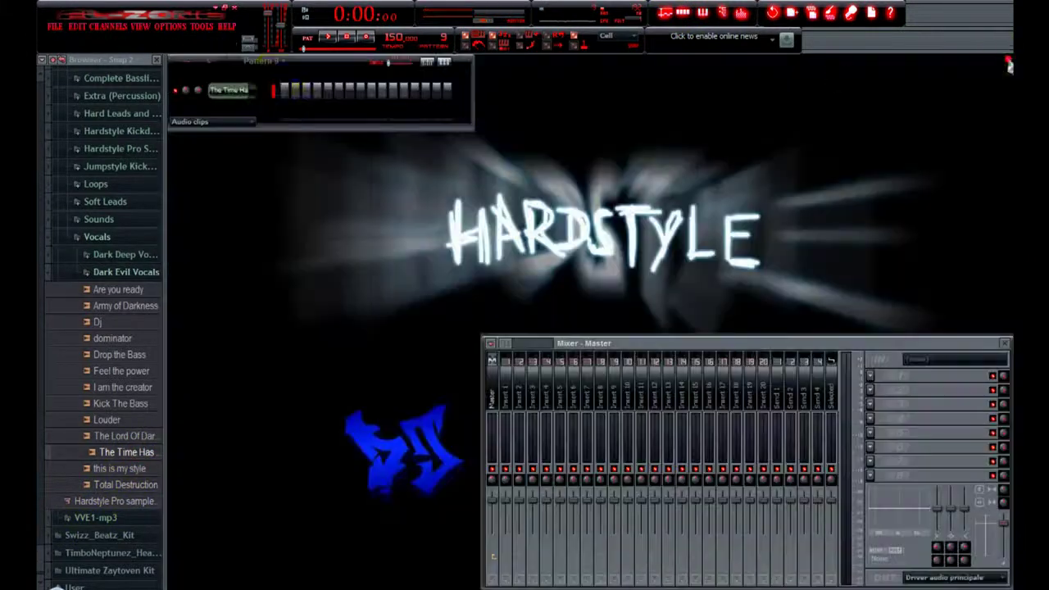
Show all channels in the step sequencer and clone the The Time Has Come audio clip channel
left_click(225, 121)
left_click(224, 132)
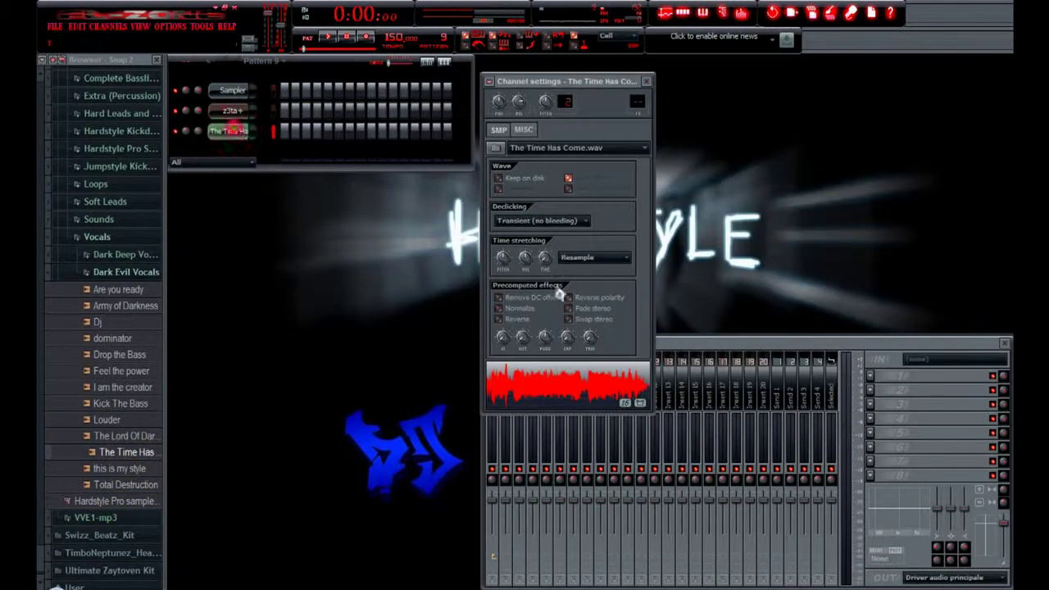
right_click(229, 132)
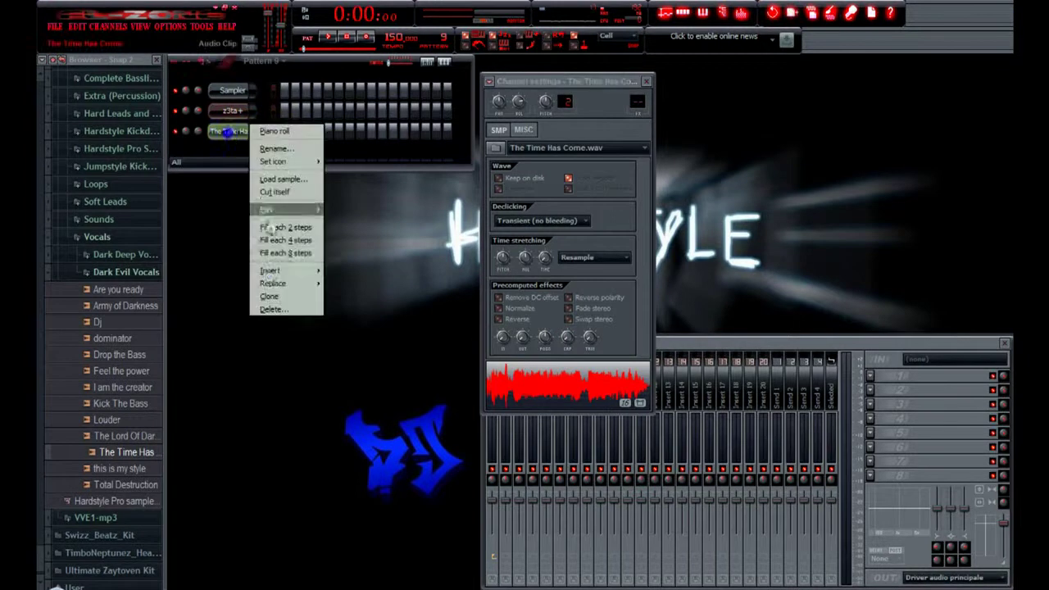
left_click(291, 297)
Show all channels in the step sequencer again and open the channel settings of the cloned The Time Has Come audio clip
left_click(227, 146)
left_click(231, 167)
left_click(227, 145)
left_click(232, 157)
left_click(238, 153)
left_click(236, 153)
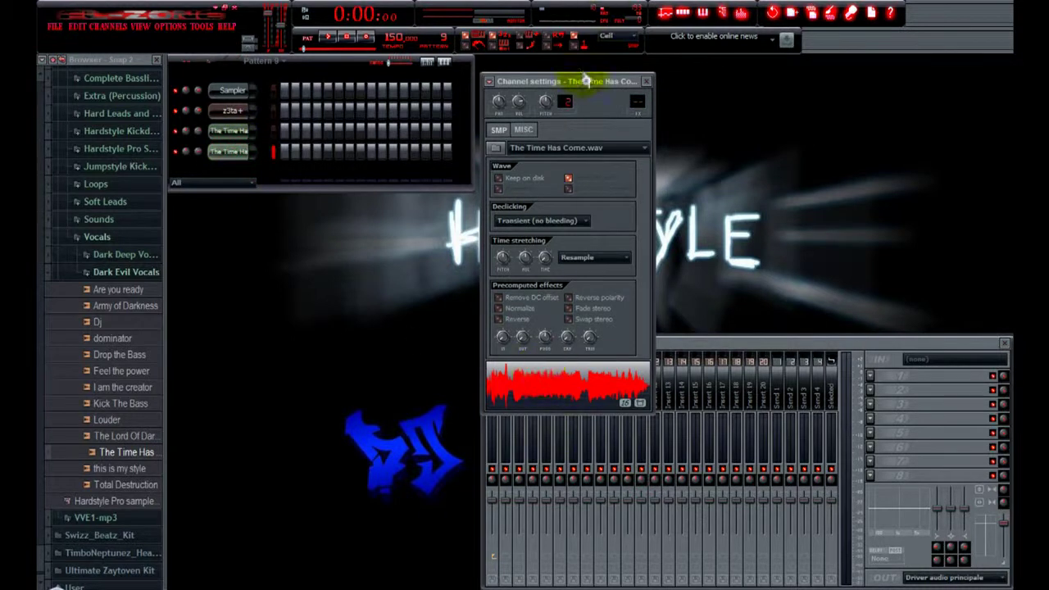
Load the cloned clip's sample into Edison for editing and arrange the Edison and channel settings windows so both are within reach
left_click_drag(593, 82, 627, 83)
left_click(598, 392)
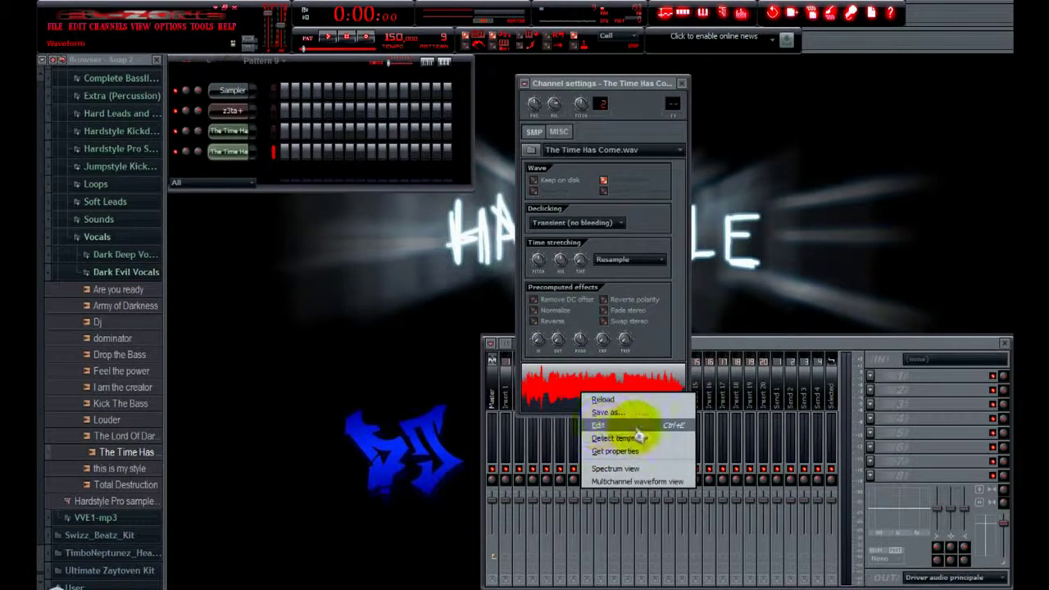
left_click(605, 425)
left_click(683, 84)
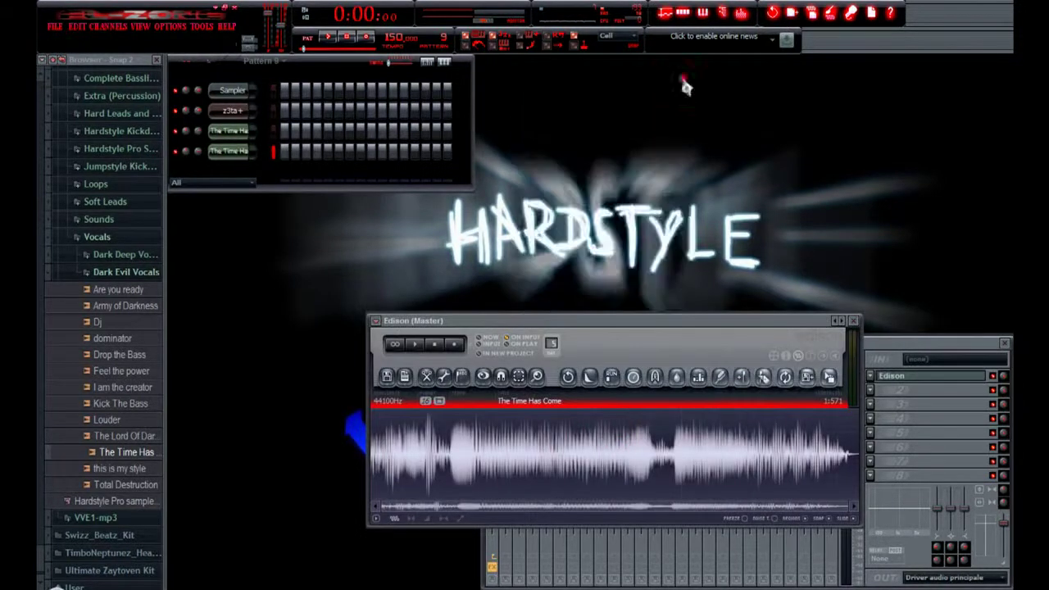
left_click_drag(506, 321, 507, 341)
left_click(229, 151)
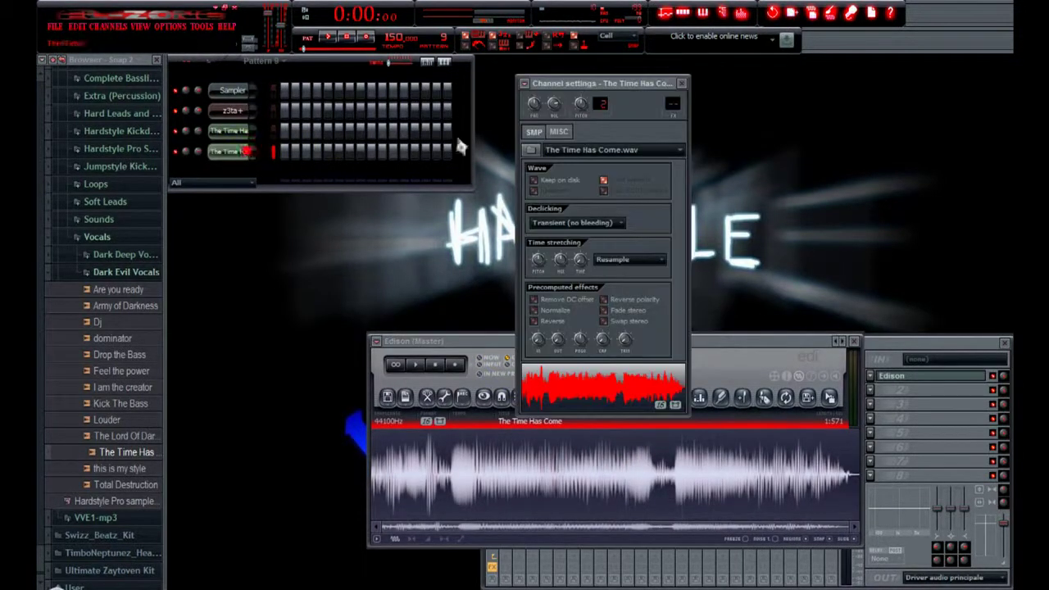
left_click_drag(663, 87, 676, 86)
left_click(740, 357)
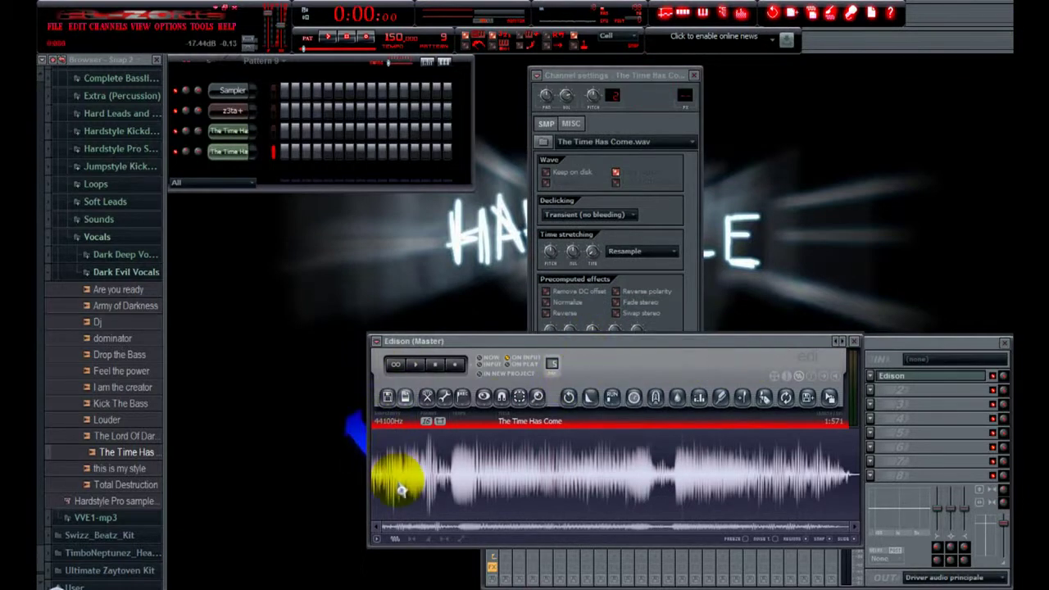
Select the sample's first part, 0:000 to 0:901, and apply a previewed Blur with the envelope's middle point moved to the end at 100%
key("space")
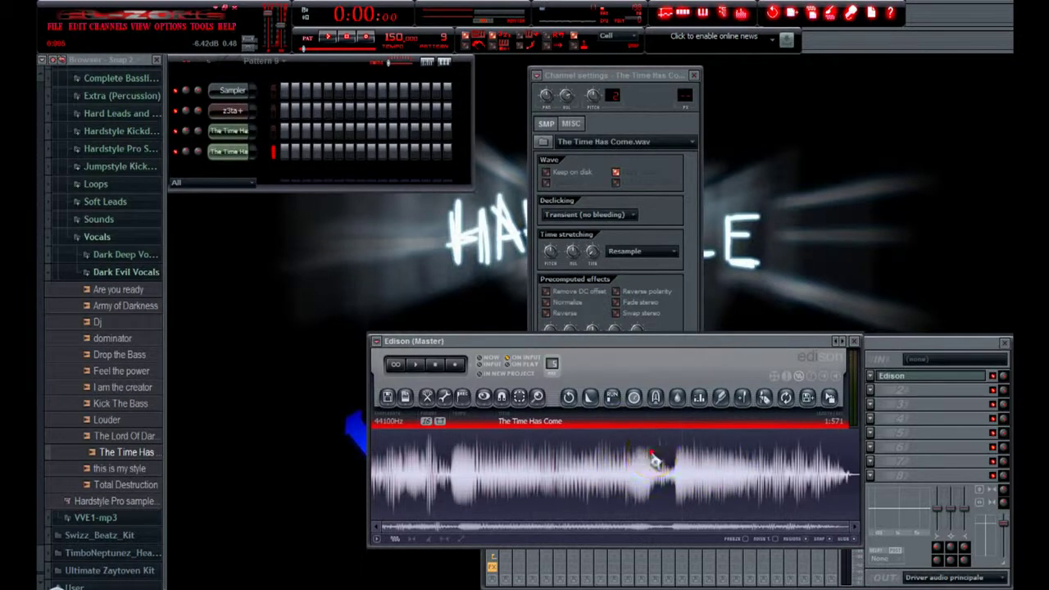
left_click_drag(652, 461, 402, 485)
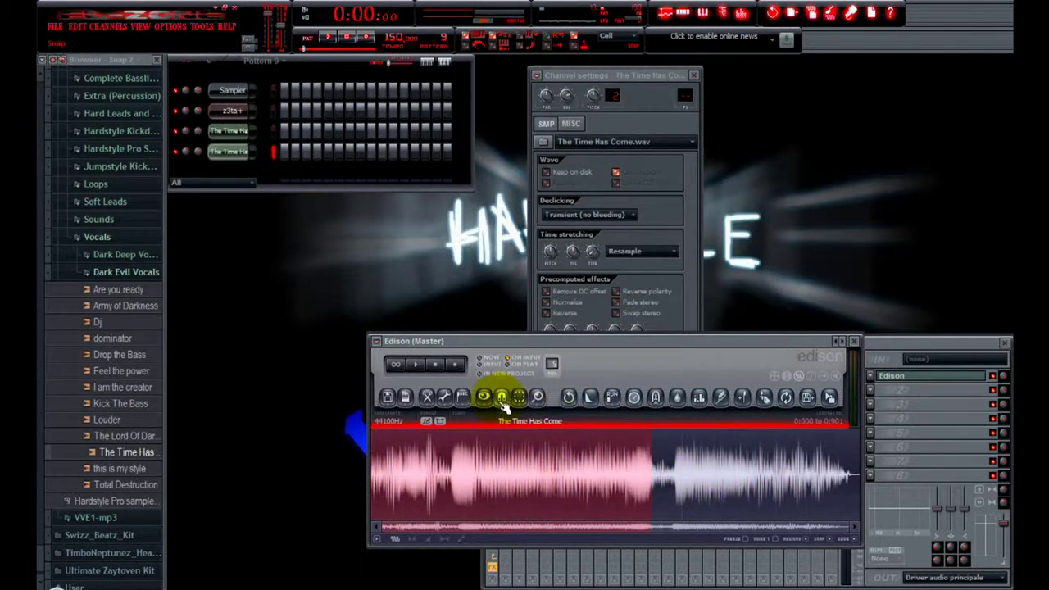
left_click(445, 398)
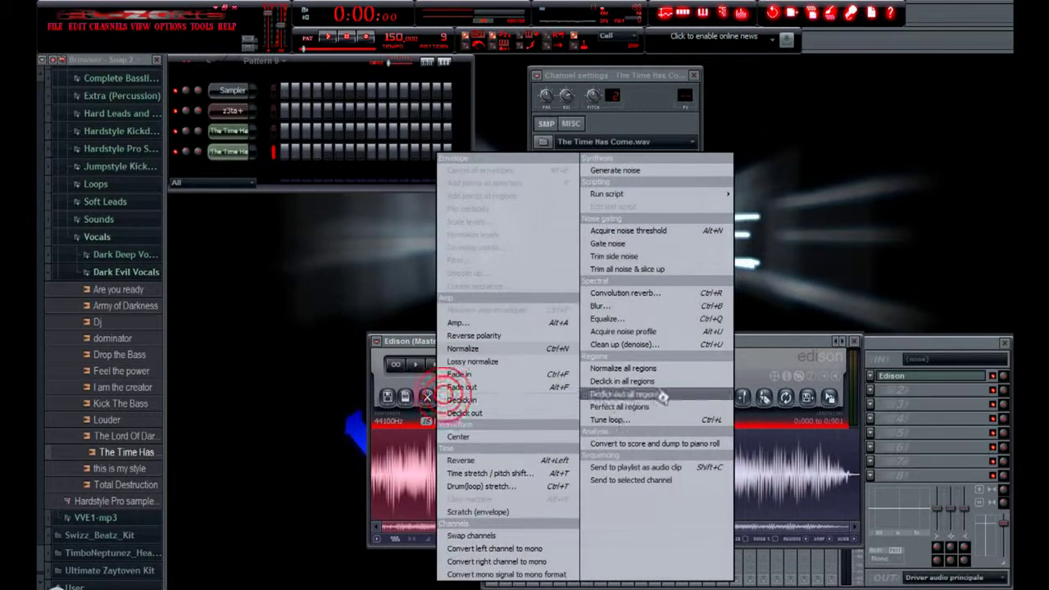
left_click(623, 313)
left_click_drag(558, 205, 691, 253)
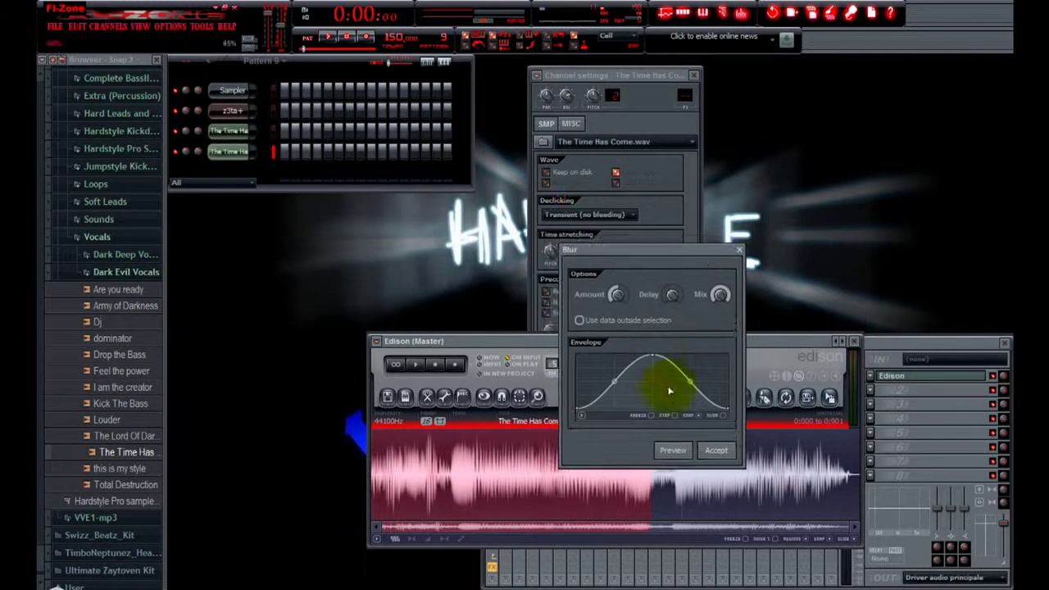
left_click_drag(663, 354, 746, 344)
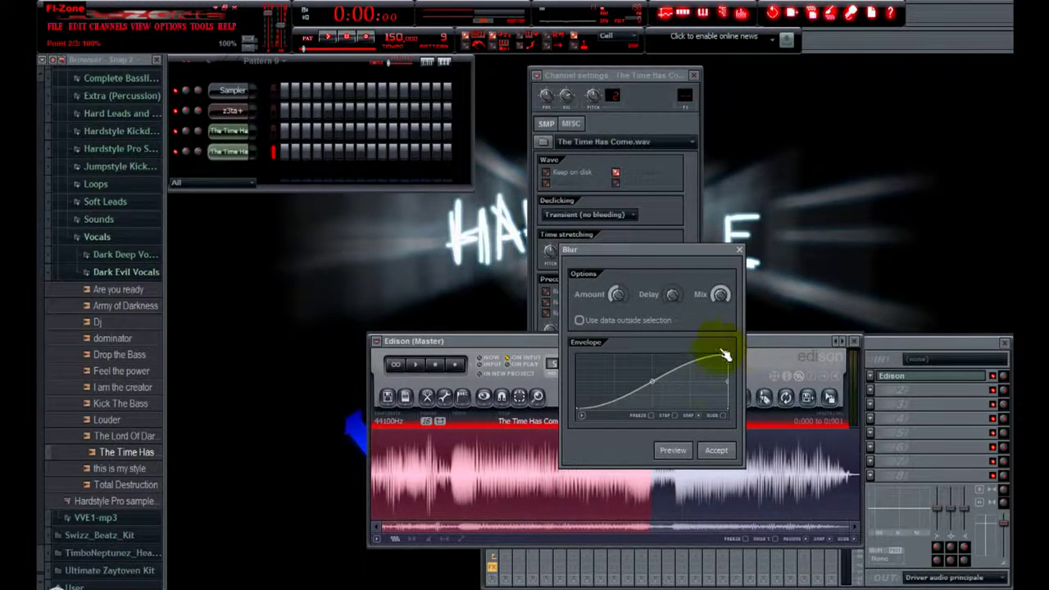
left_click(674, 450)
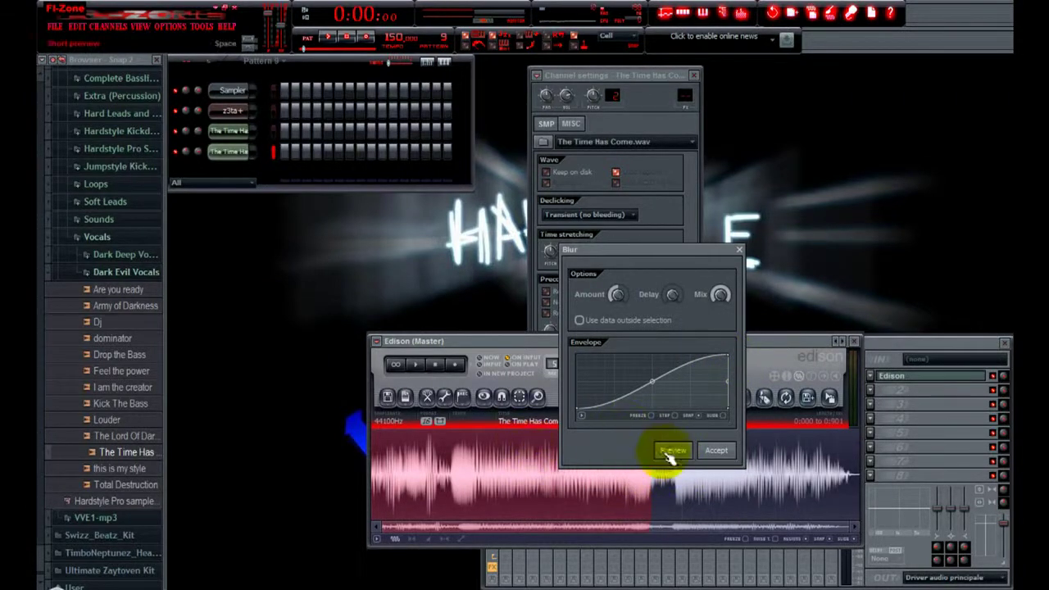
left_click(674, 451)
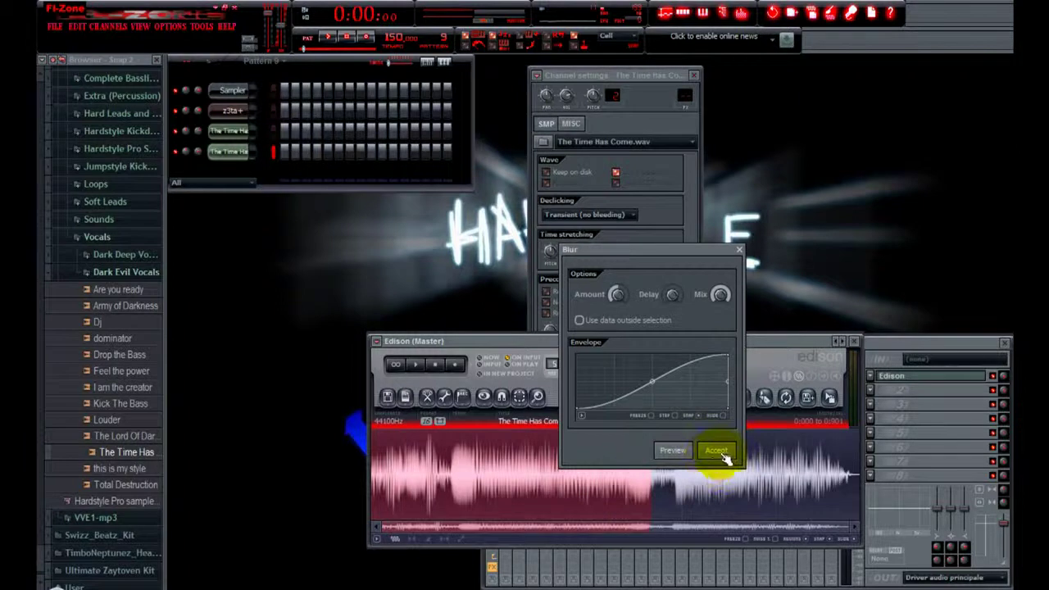
left_click(717, 451)
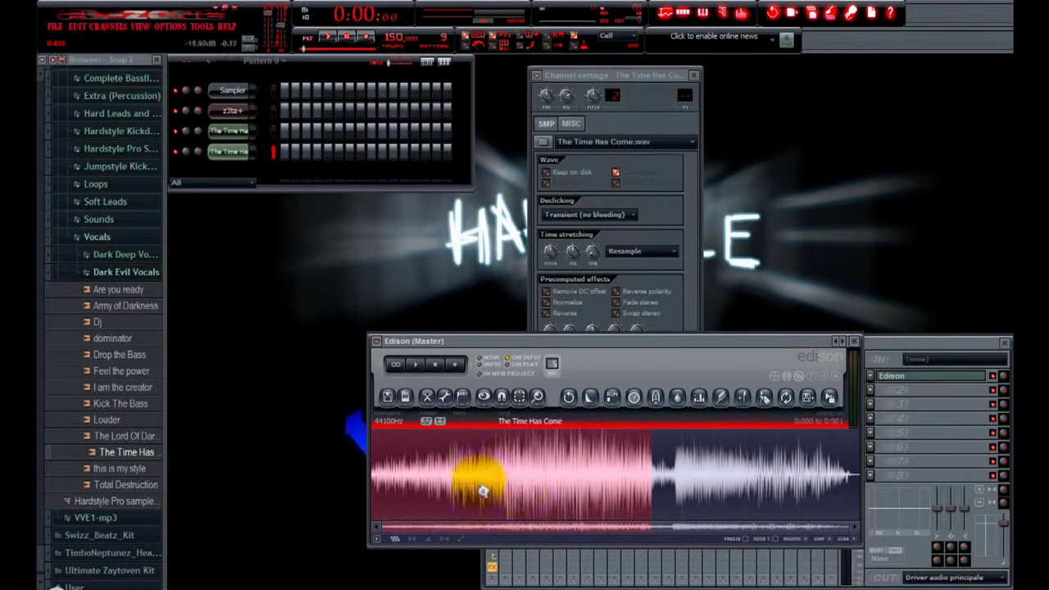
Apply a Fade in to the blurred selection in Edison and play it back
left_click(451, 399)
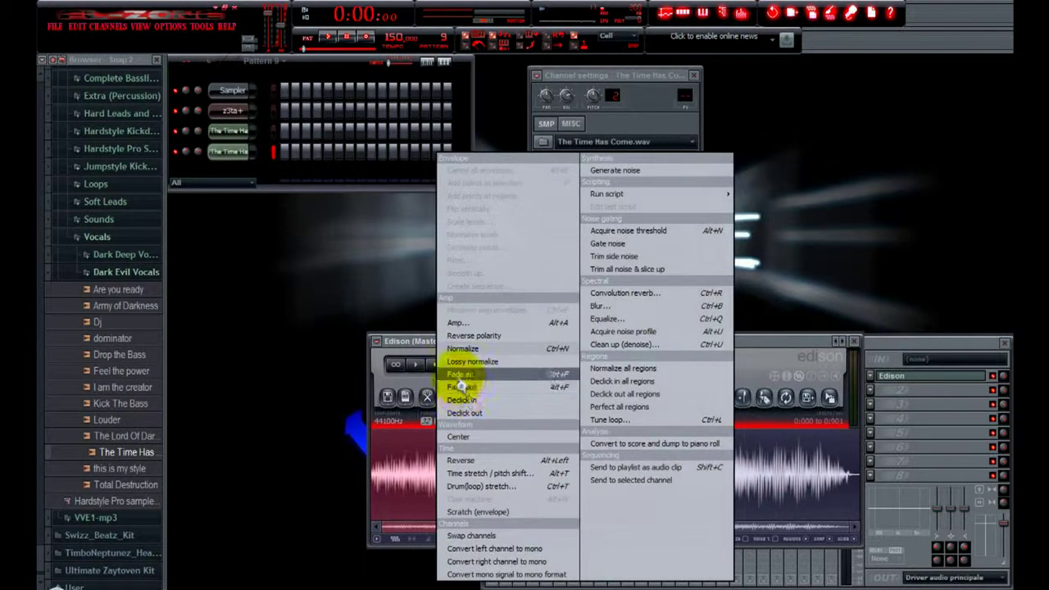
left_click(409, 381)
left_click(448, 400)
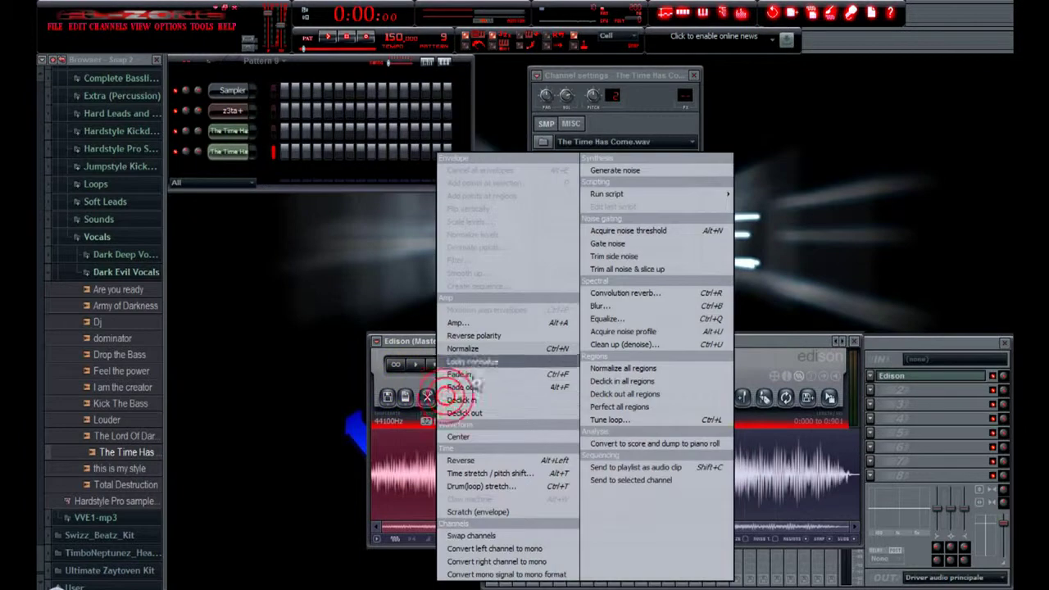
left_click(476, 378)
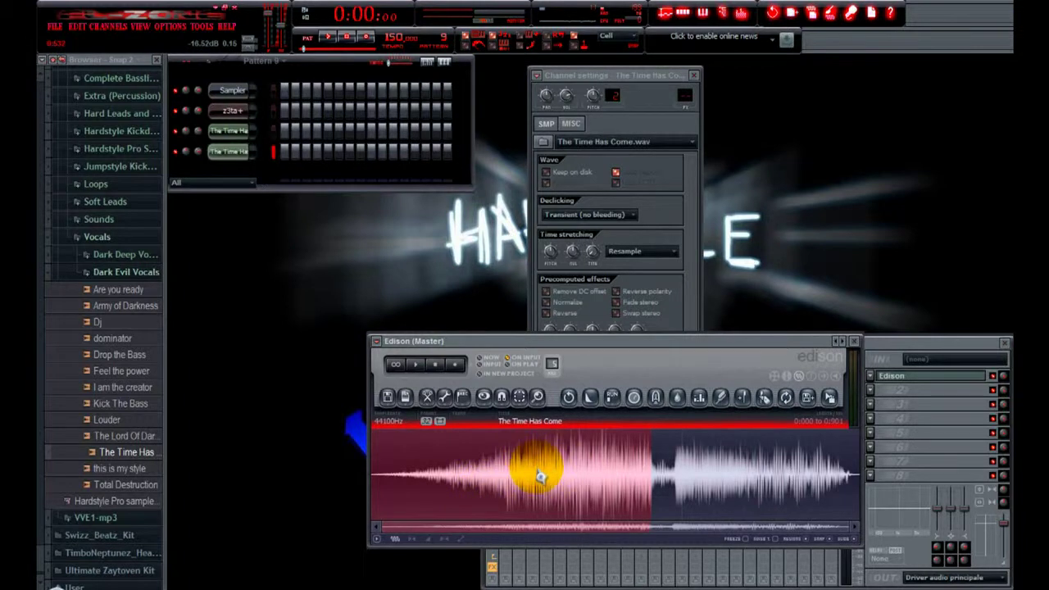
key("space")
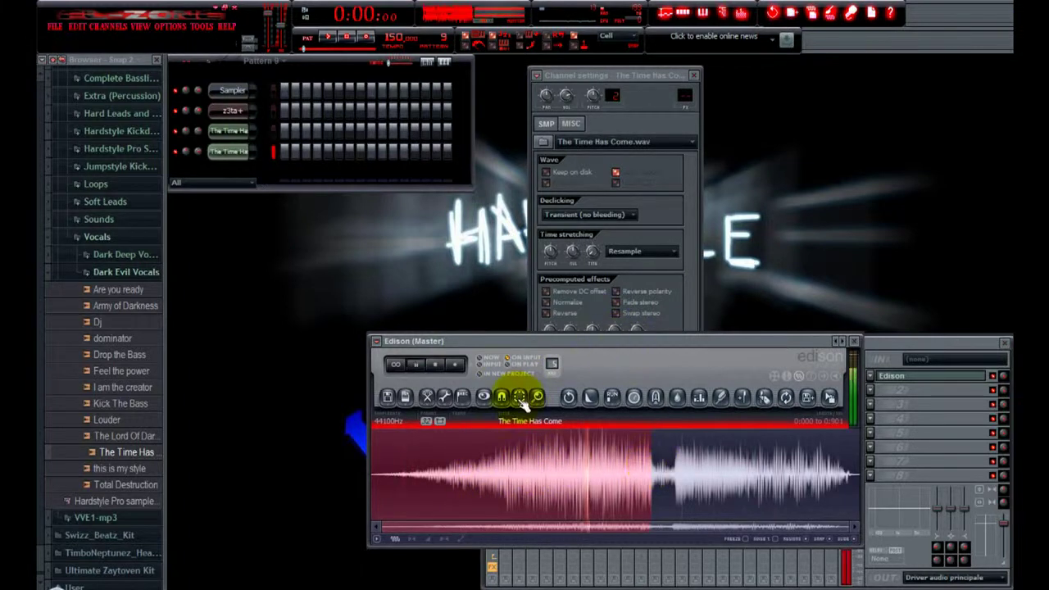
Replace the cloned clip's sample with the edited selection from Edison and close the Edison and channel settings windows
left_click_drag(766, 340, 766, 345)
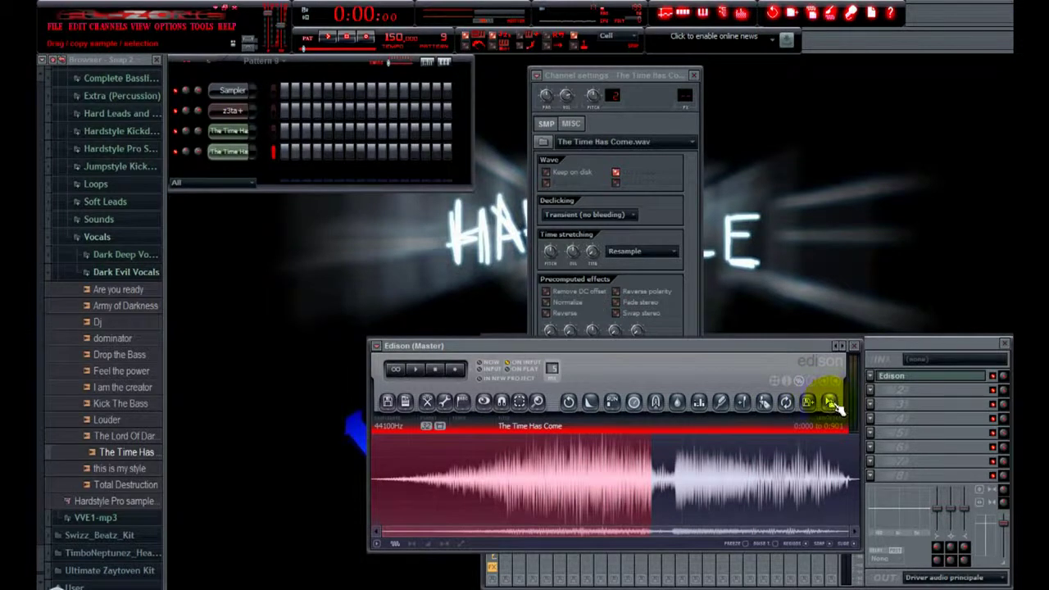
left_click_drag(832, 406, 607, 373)
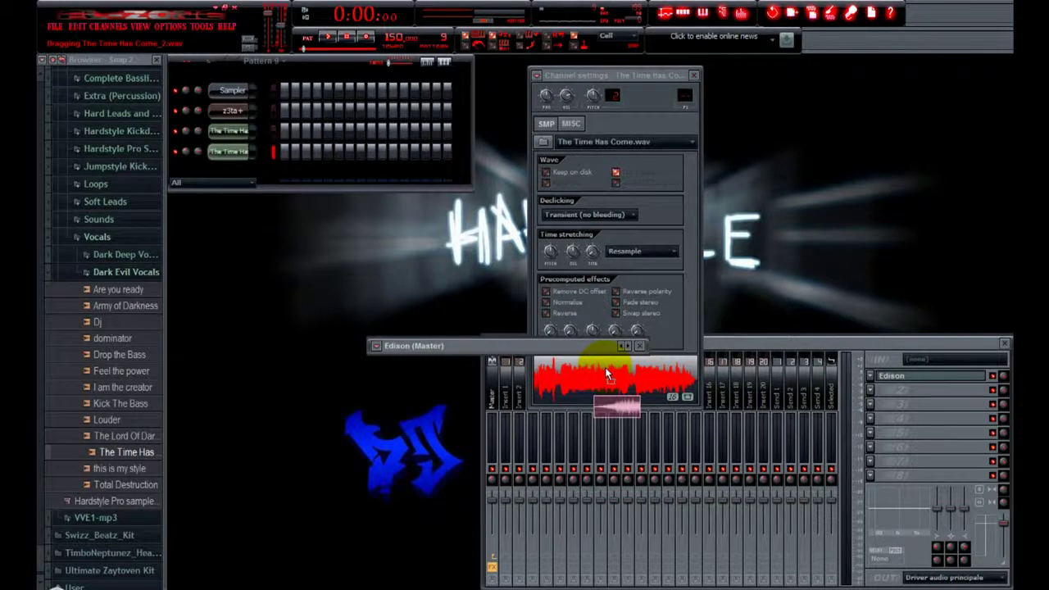
left_click_drag(606, 373, 606, 373)
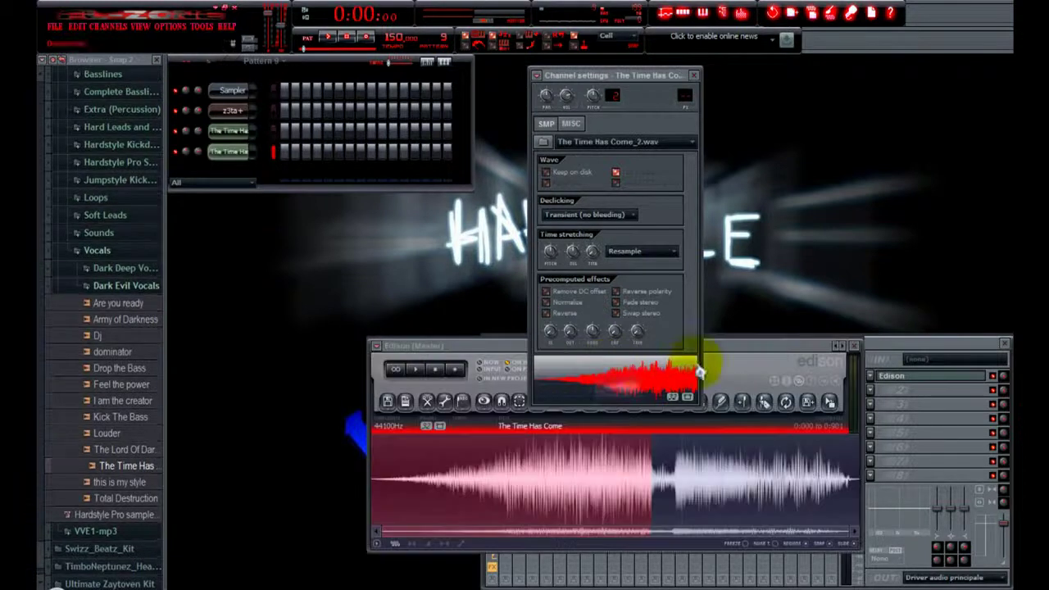
left_click(134, 285)
left_click(854, 346)
left_click(626, 98)
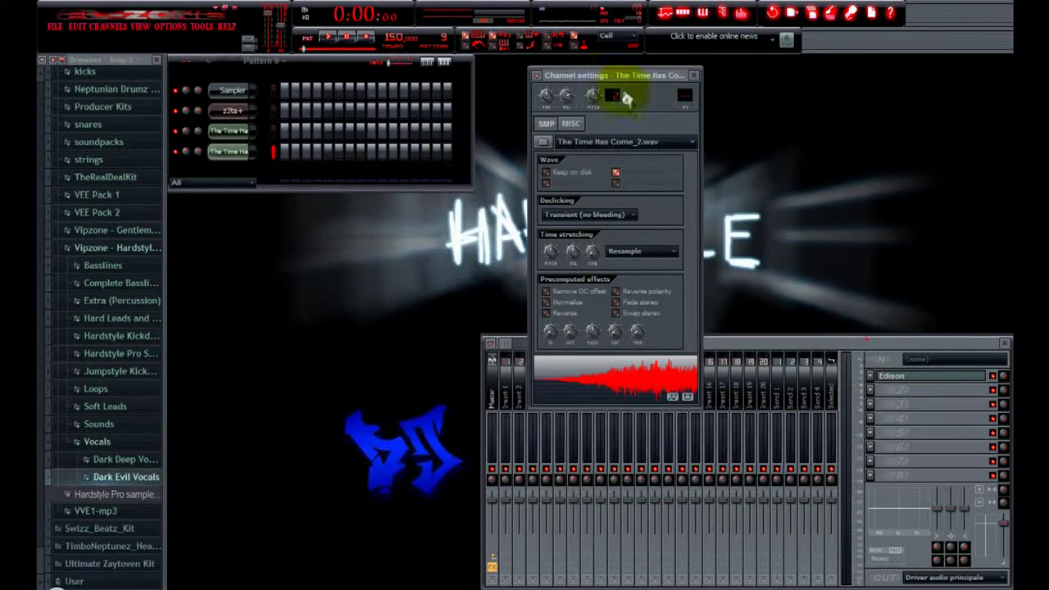
left_click(691, 75)
Open the playlist and move the The Time Has Come_2 clip to the start of Track 1
left_click(666, 13)
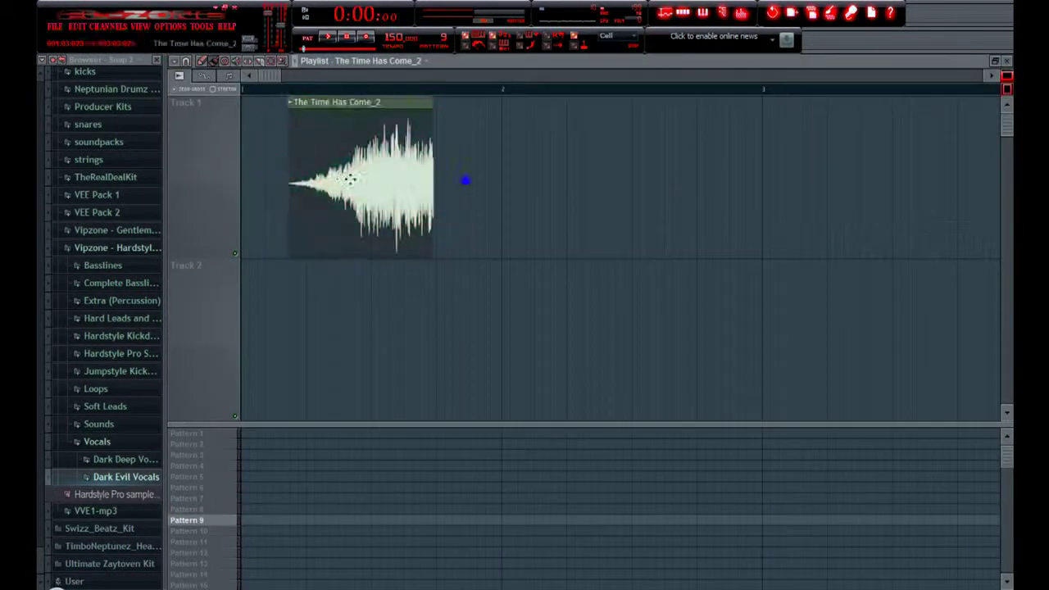
left_click_drag(383, 181, 342, 177)
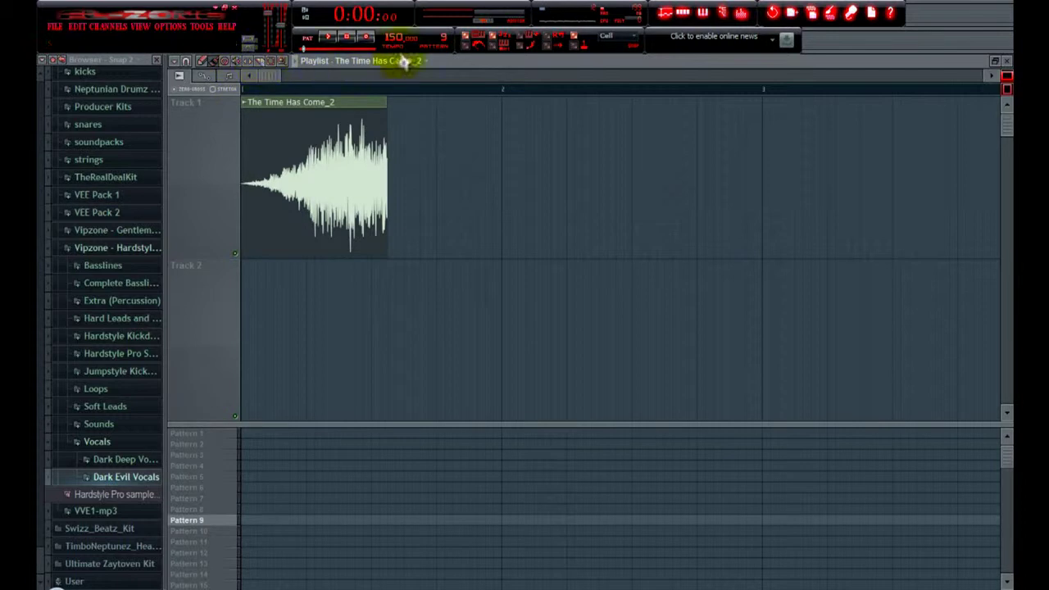
left_click(197, 75)
left_click(222, 105)
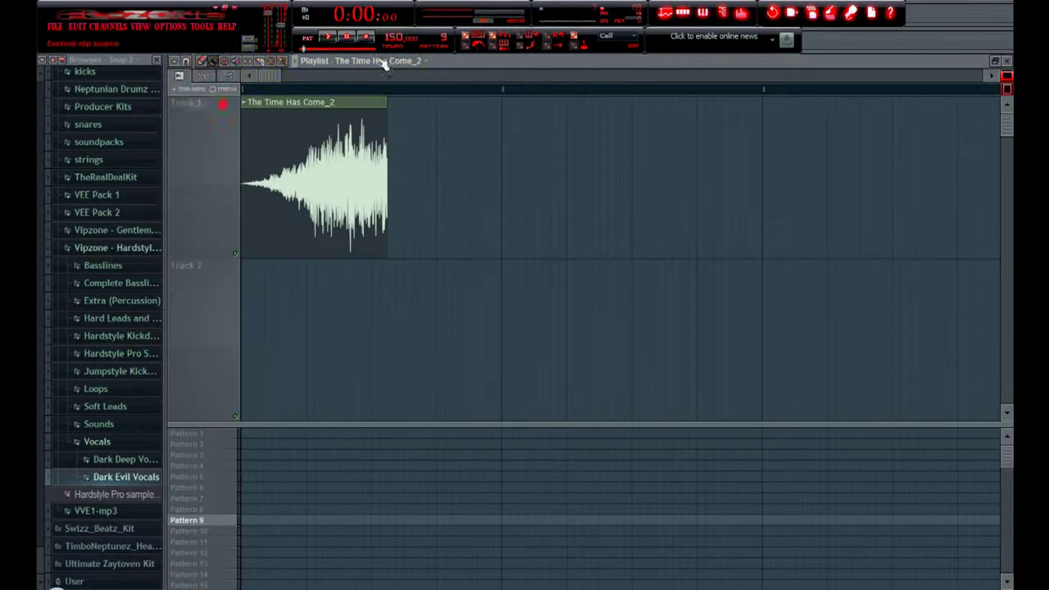
Choose The Time Has Come as the clip source and place it on Track 1 directly after the The Time Has Come_2 clip
left_click(252, 102)
left_click(402, 93)
left_click(448, 159)
right_click(508, 178)
left_click(410, 61)
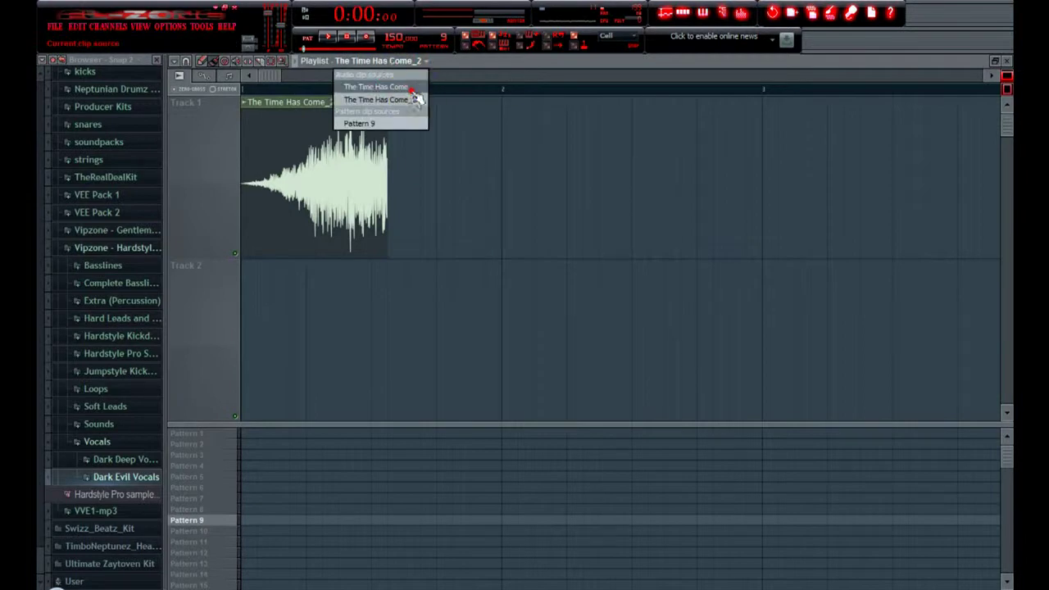
left_click(402, 89)
left_click(422, 144)
left_click_drag(452, 142, 423, 140)
right_click(436, 256)
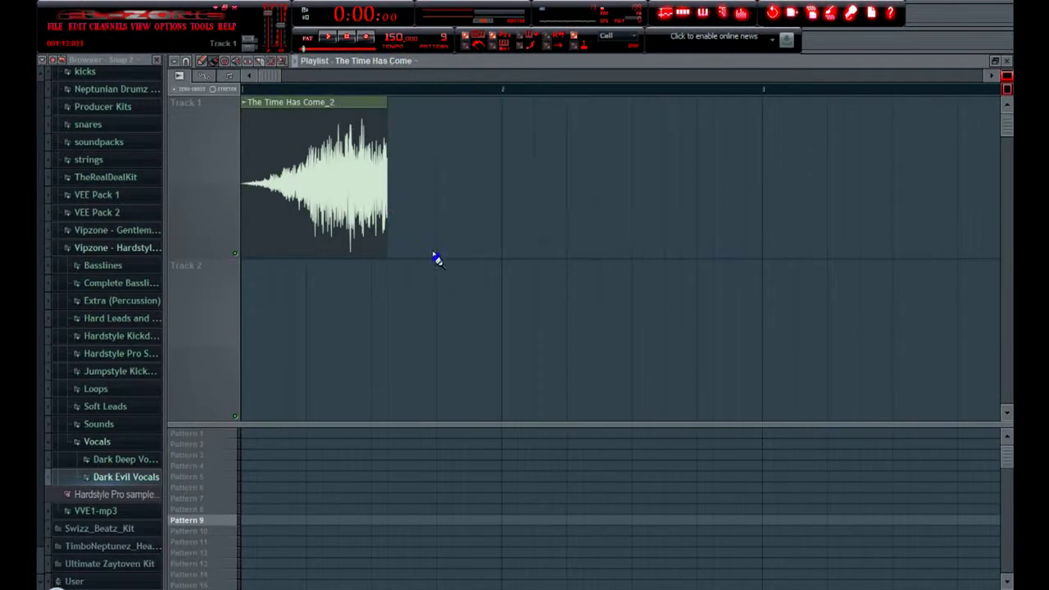
left_click(415, 214)
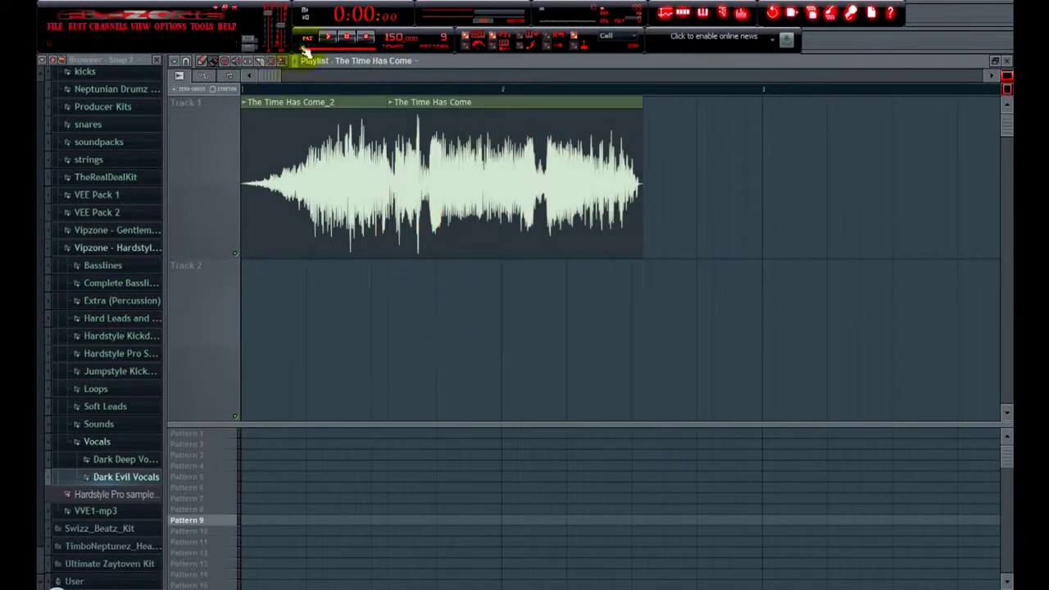
Play the arrangement in song mode and shift the The Time Has Come clip earlier to overlap the end of The Time Has Come_2
left_click(329, 40)
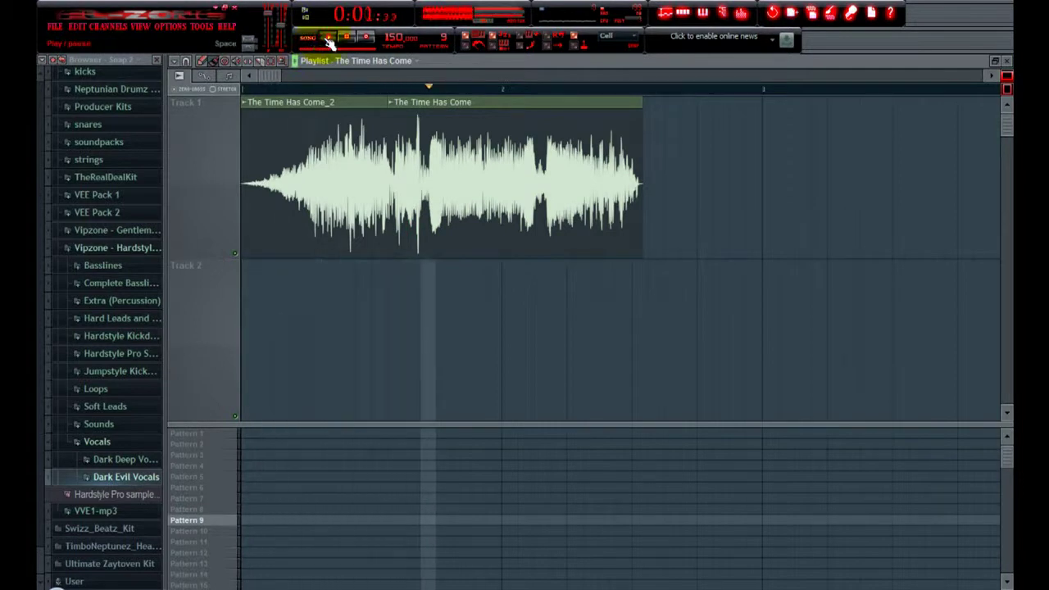
left_click(351, 39)
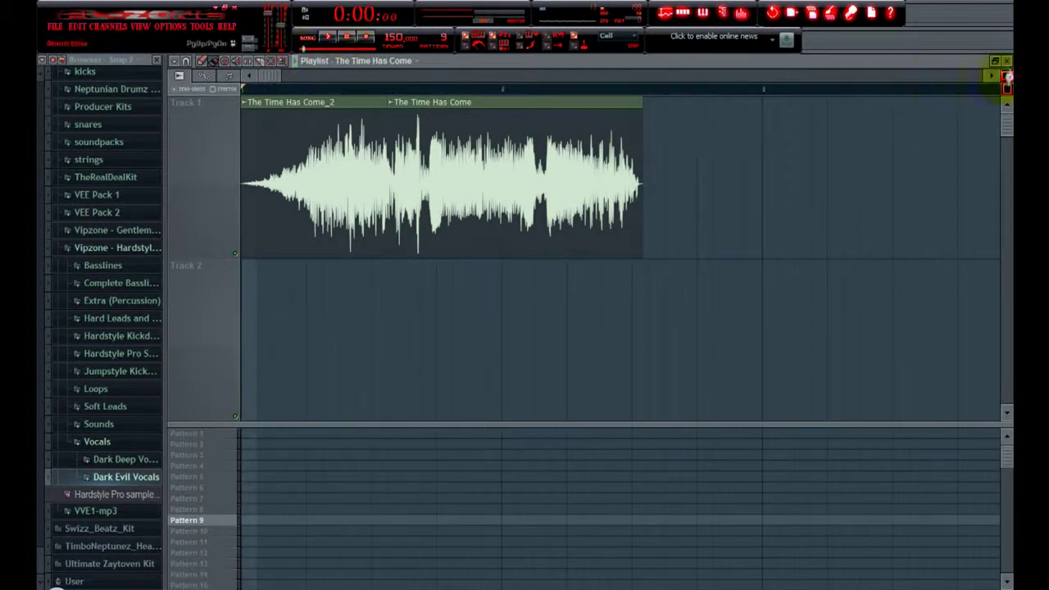
left_click_drag(416, 144, 382, 128)
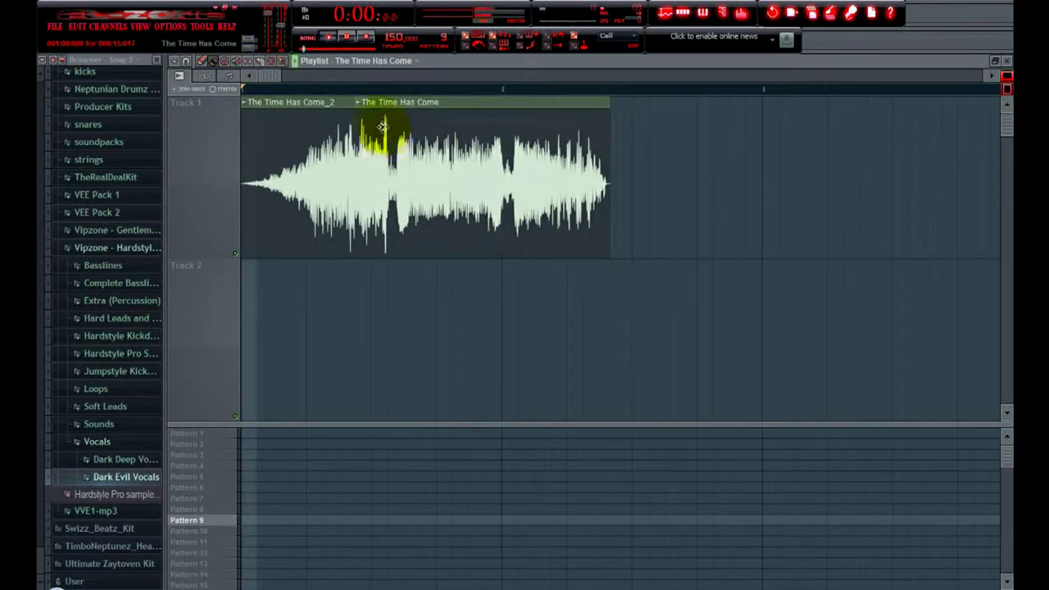
key("space")
key("space")
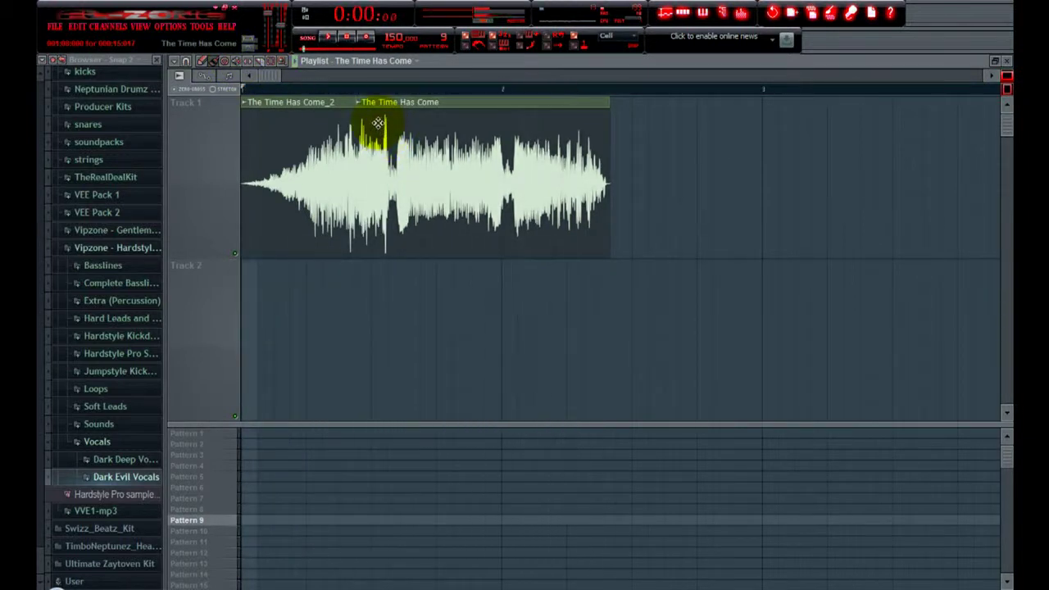
Close the playlist, show all channels in the step sequencer and delete the Sampler channel
left_click(1009, 61)
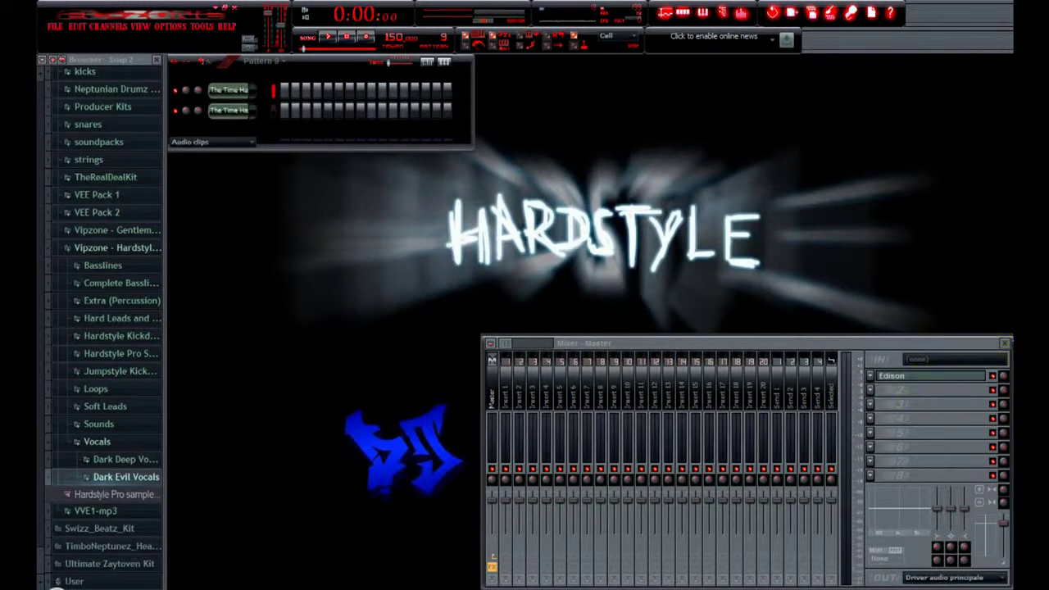
left_click_drag(343, 498, 405, 512)
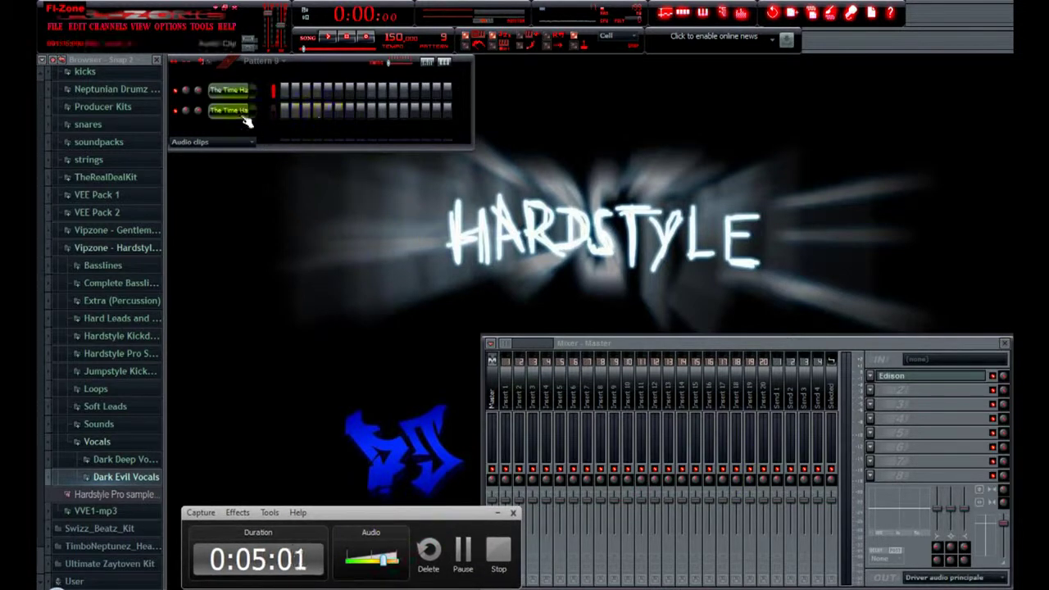
left_click(233, 144)
left_click(238, 156)
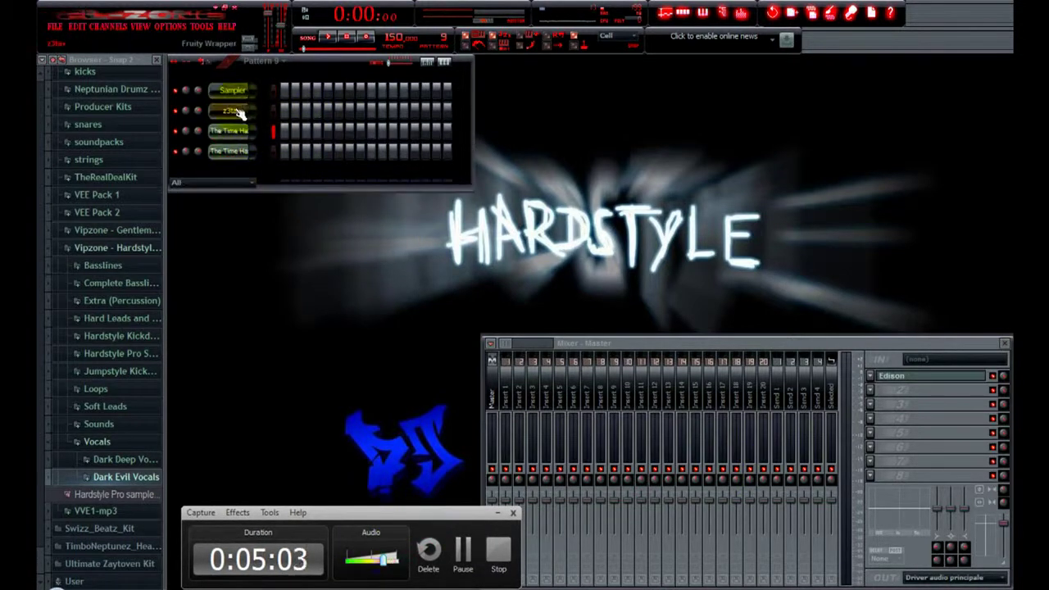
right_click(248, 89)
left_click(271, 269)
left_click(588, 343)
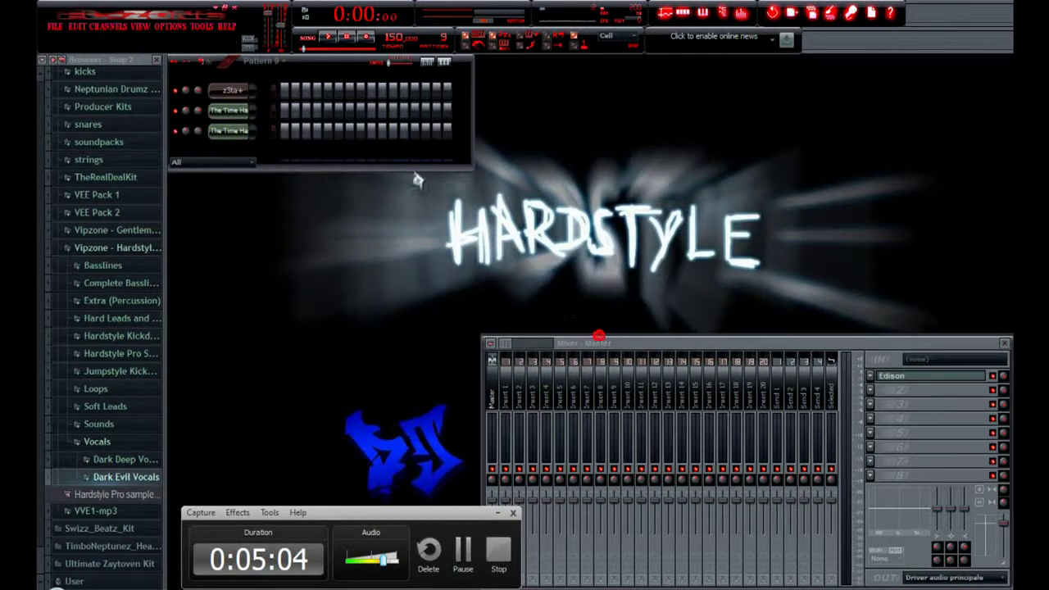
Open the z3ta+ channel's synth window, move it clear of the playback controls and load preset bank C
left_click(233, 89)
left_click(695, 75)
left_click_drag(621, 189, 653, 125)
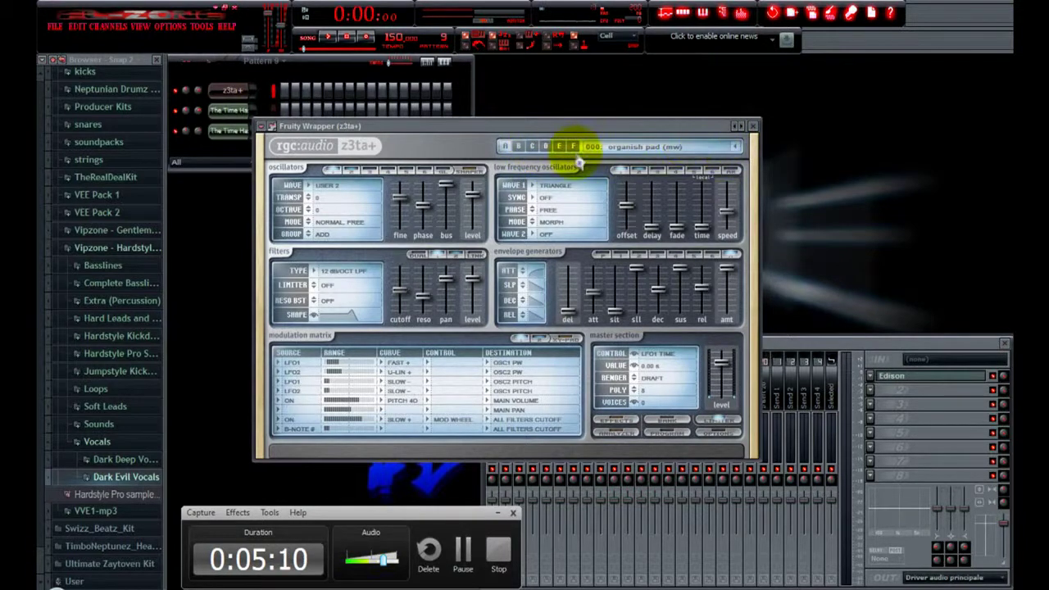
left_click(535, 147)
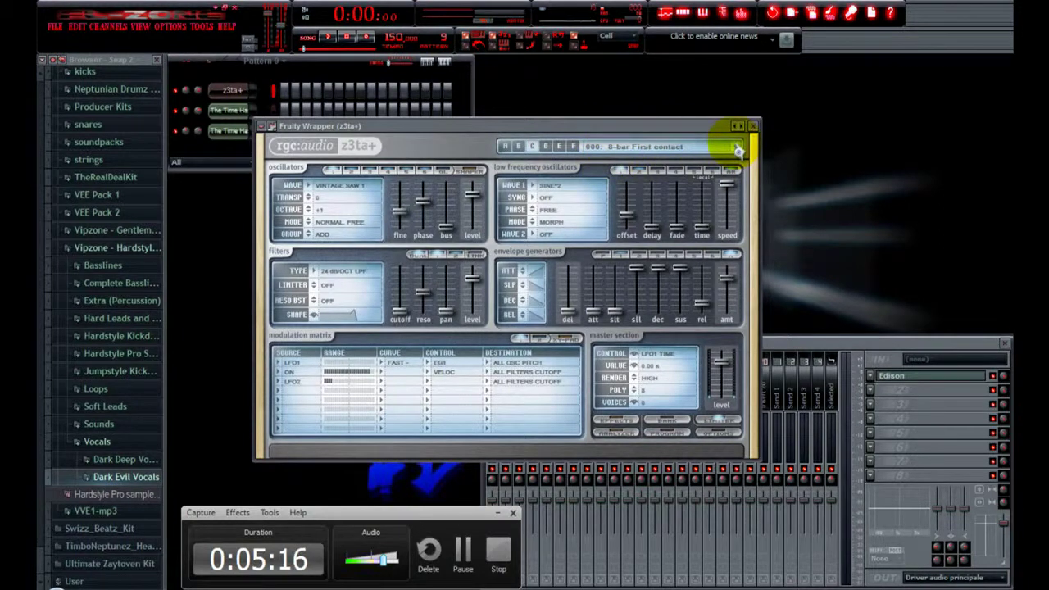
left_click(506, 146)
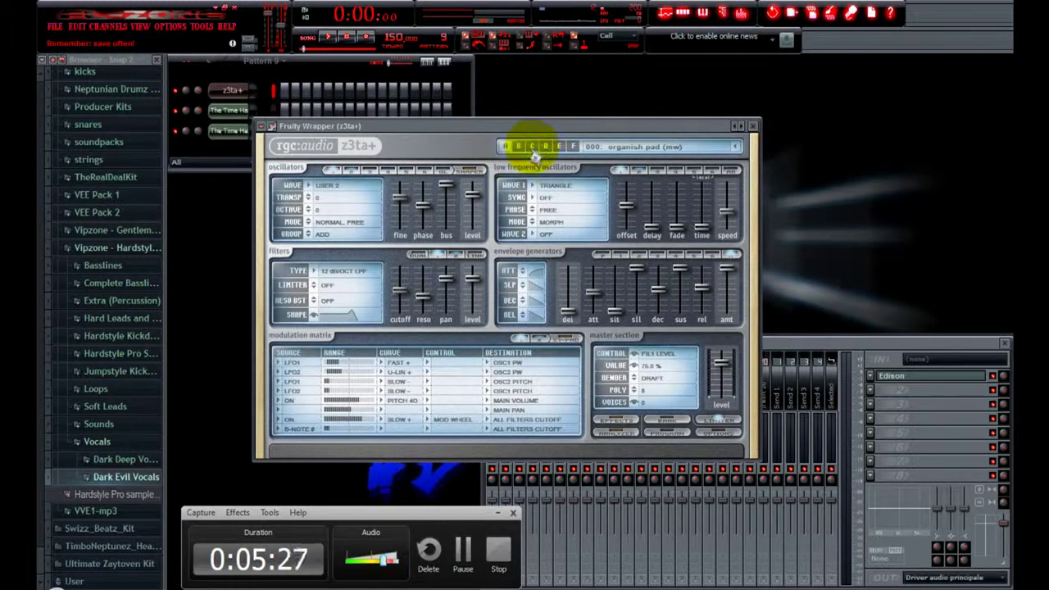
left_click(532, 148)
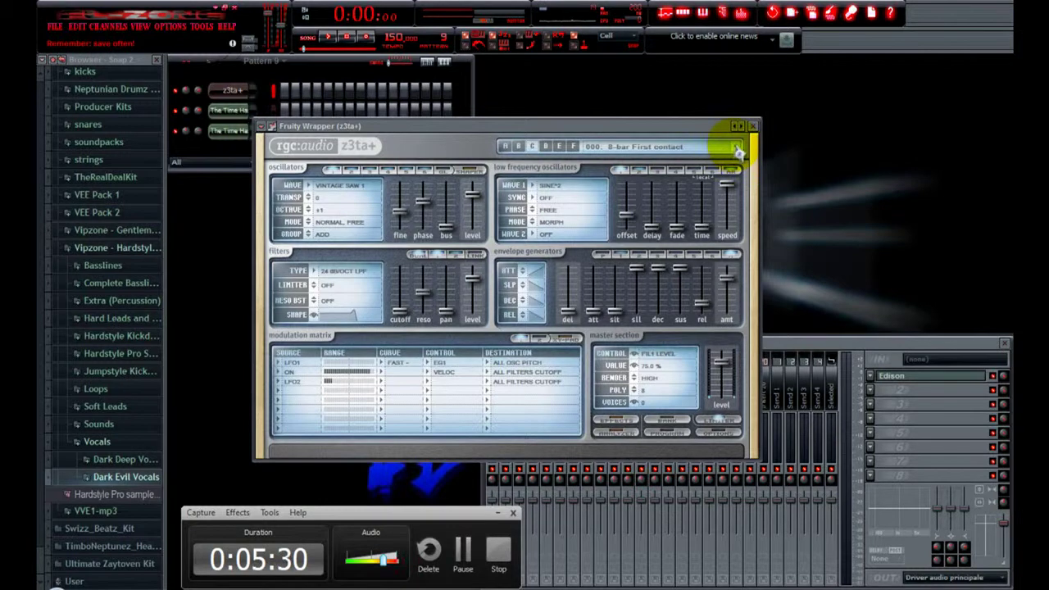
Browse the bank C presets and the complete z3ta+ preset list through to its end
left_click(738, 151)
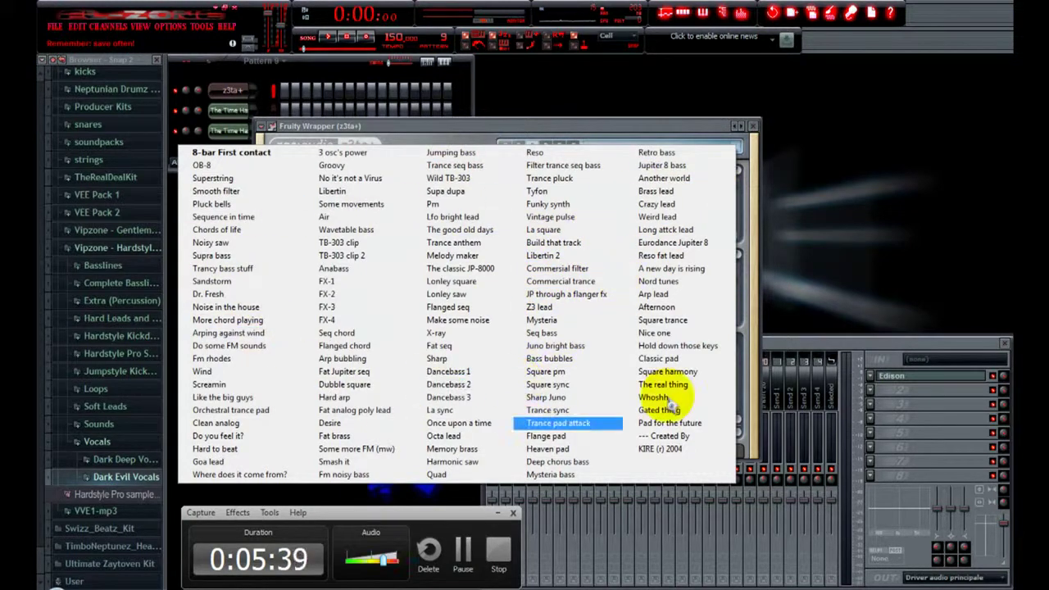
left_click(700, 126)
left_click(740, 135)
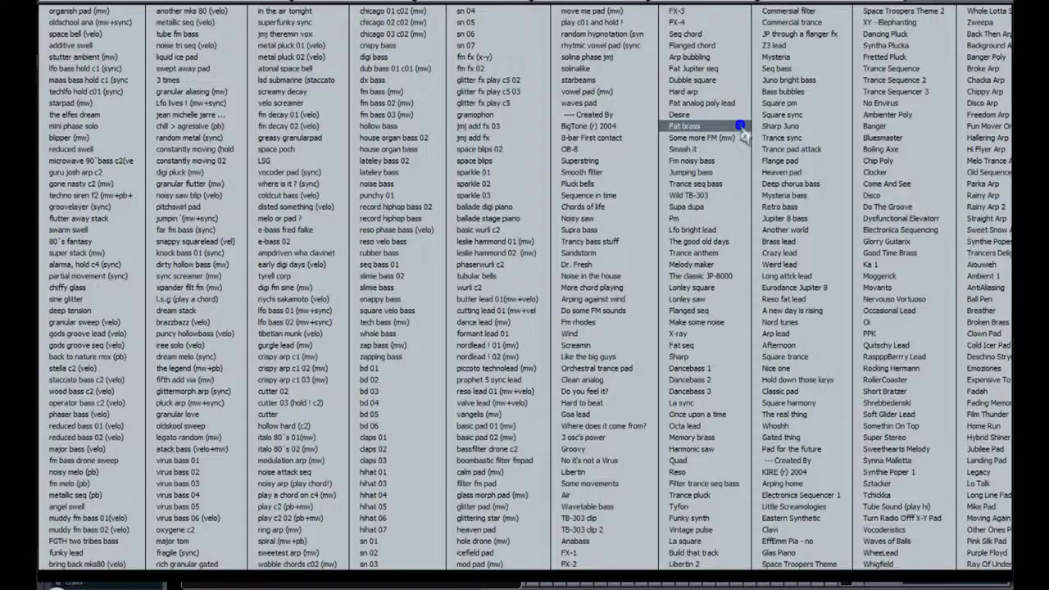
left_click_drag(80, 578, 956, 579)
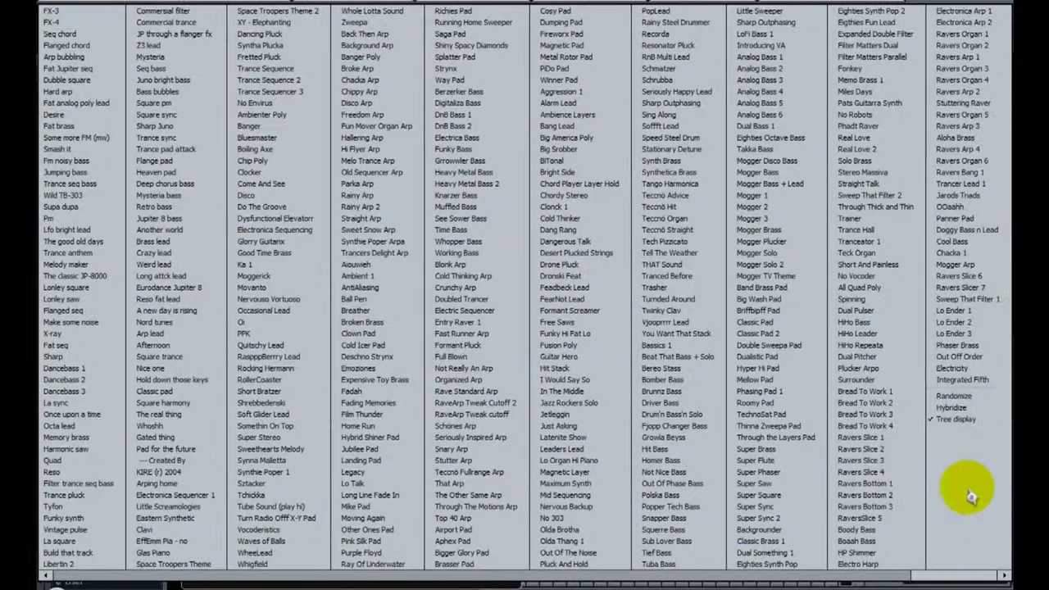
left_click(502, 585)
left_click(613, 125)
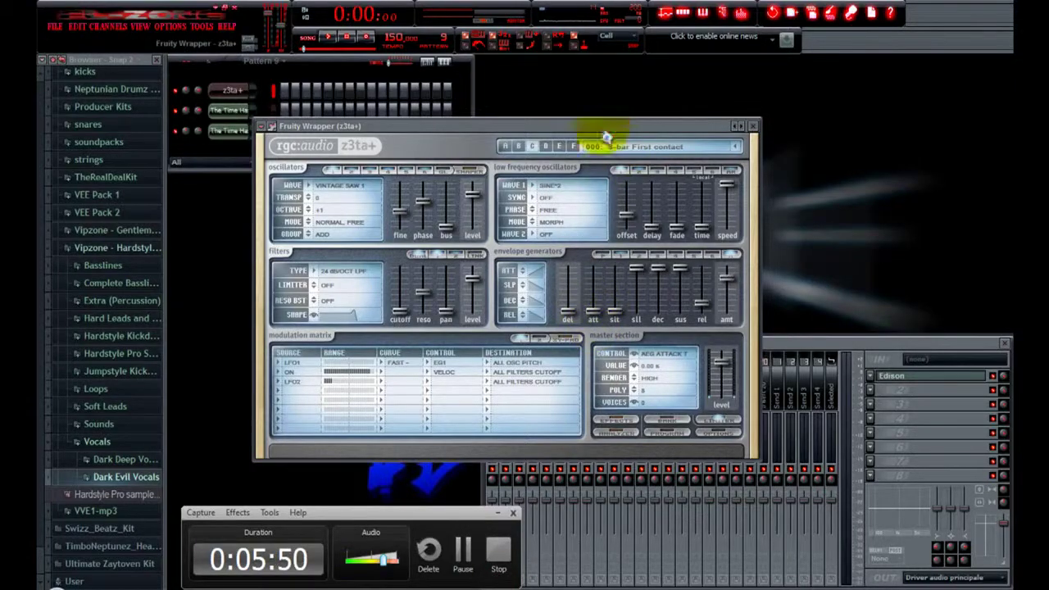
Load the Commercial trance preset in z3ta+ and move the synth window below the step sequencer
left_click(738, 149)
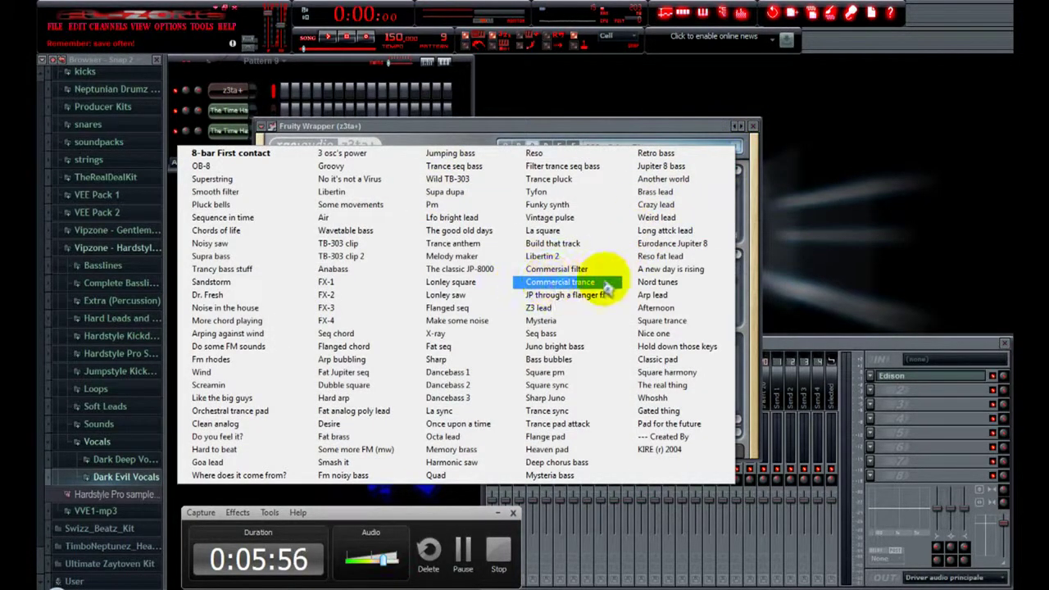
left_click(566, 282)
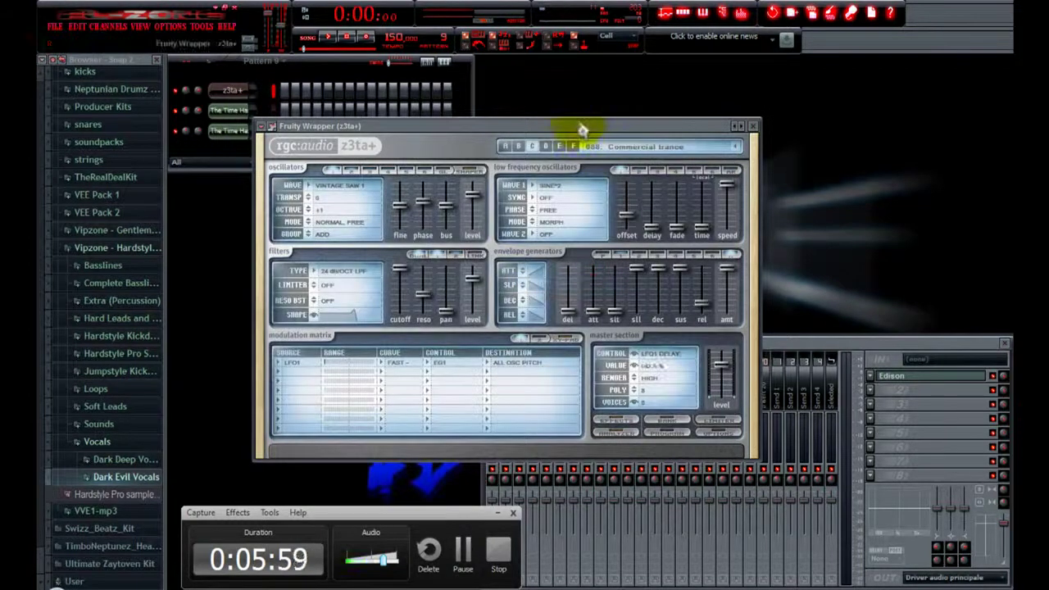
left_click_drag(584, 128, 602, 155)
left_click(472, 105)
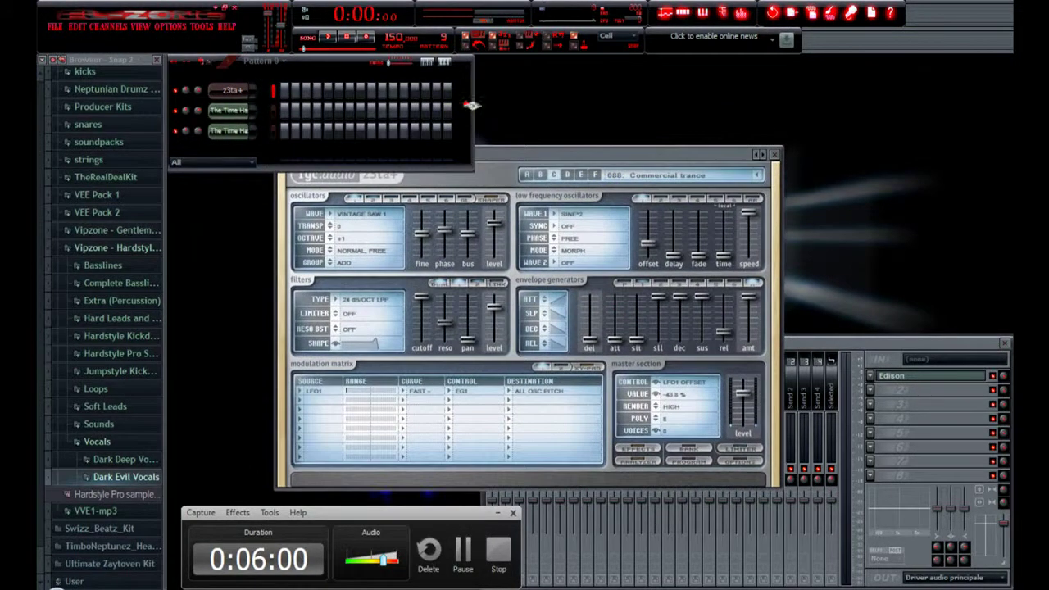
left_click(492, 154)
left_click_drag(482, 156, 488, 167)
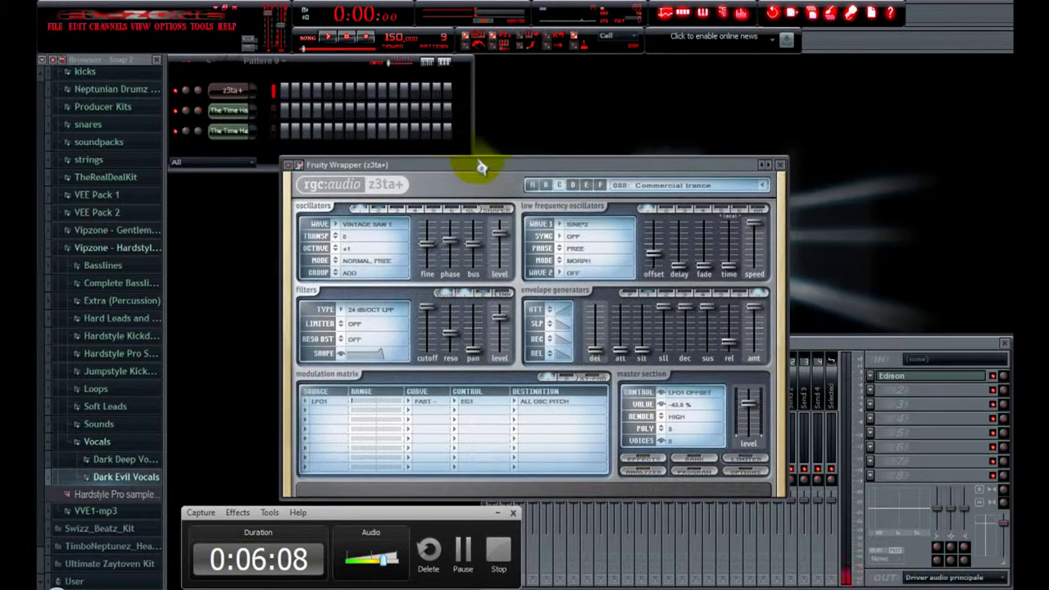
Open the z3ta+ piano roll and place four half-beat C notes on the beats of bar 1
left_click(471, 132)
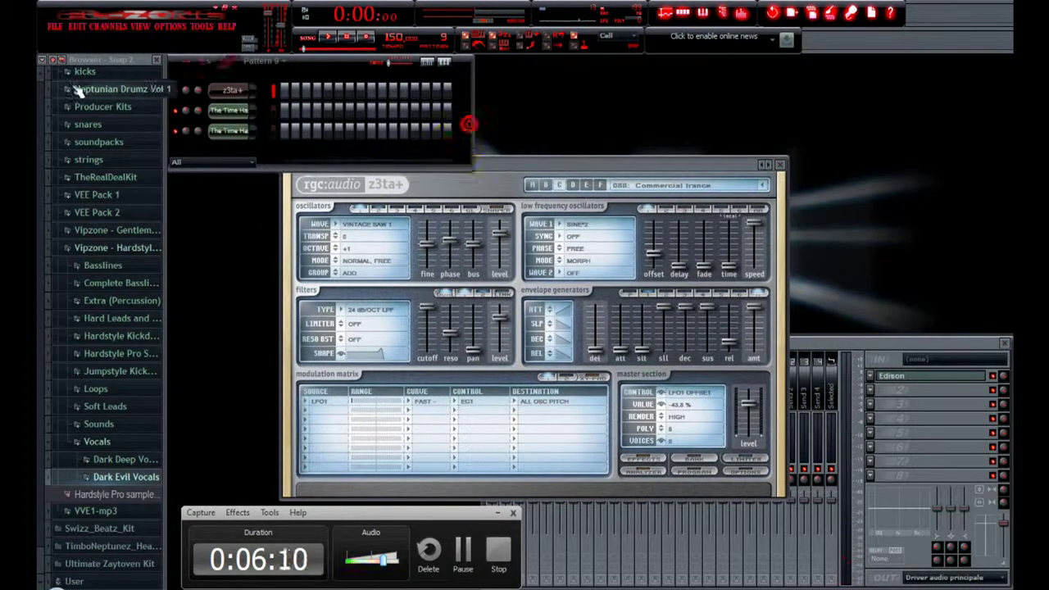
right_click(232, 92)
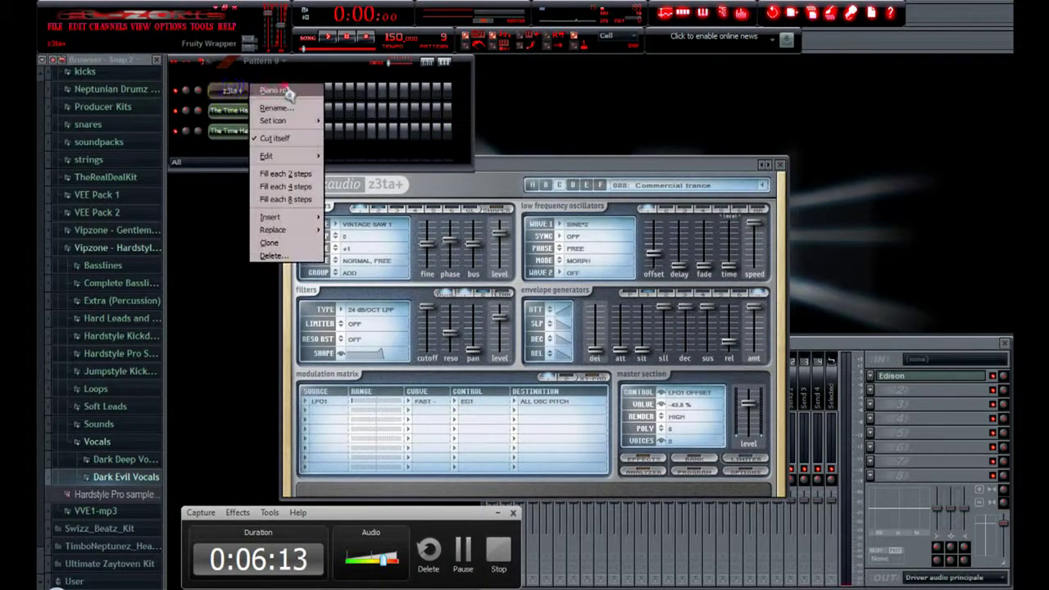
left_click(287, 94)
scroll(227, 220, "up", 5)
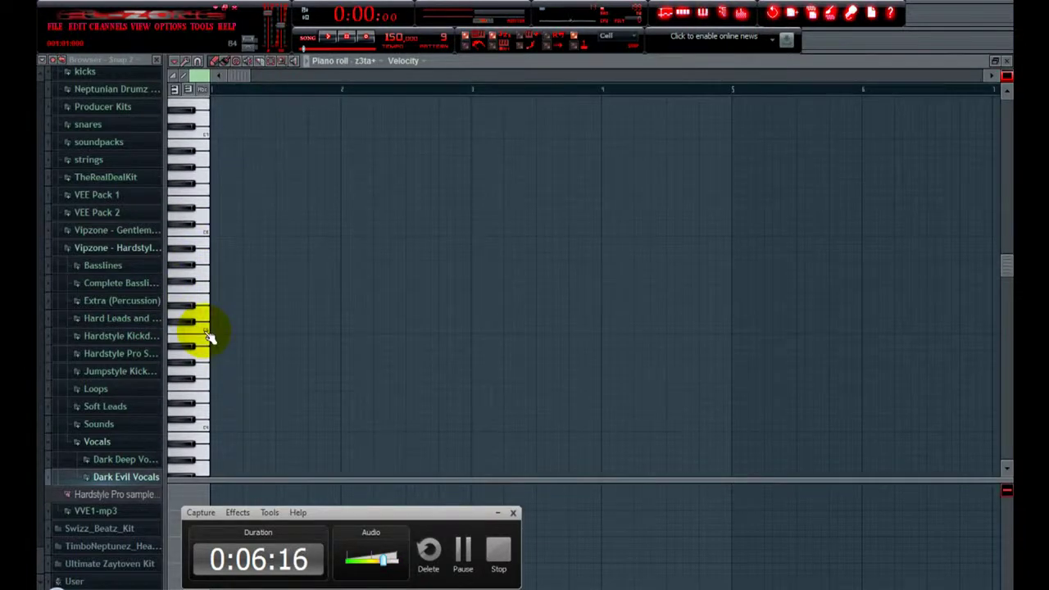
left_click(225, 331)
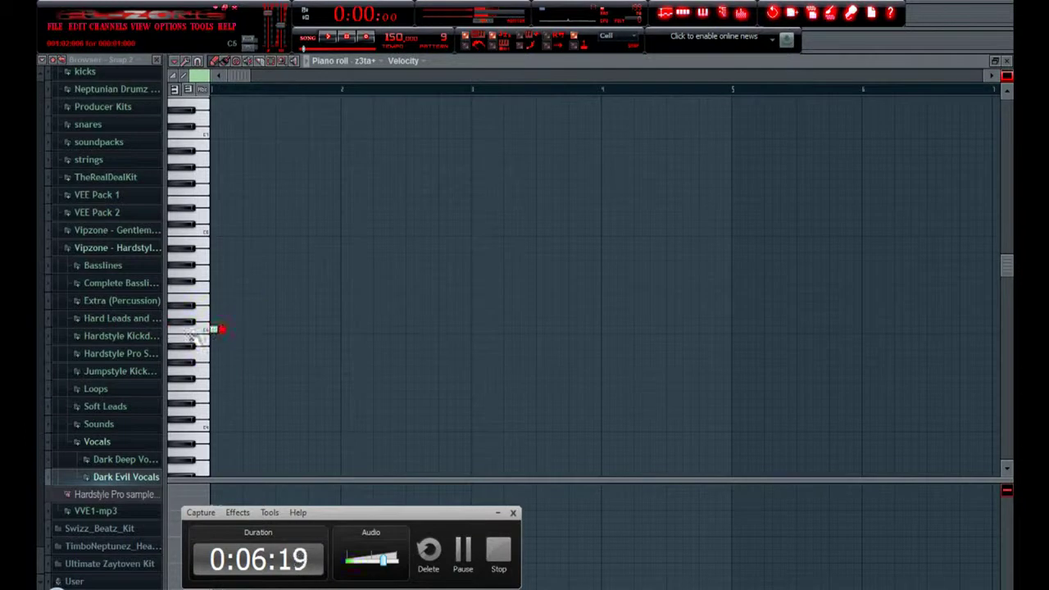
left_click(245, 330)
left_click(277, 331)
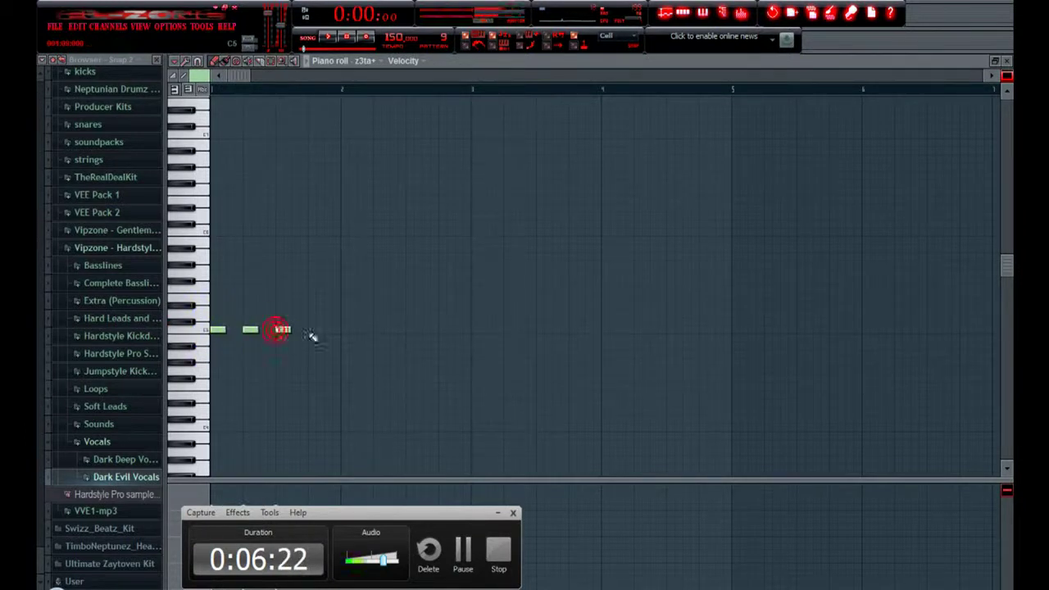
left_click(310, 331)
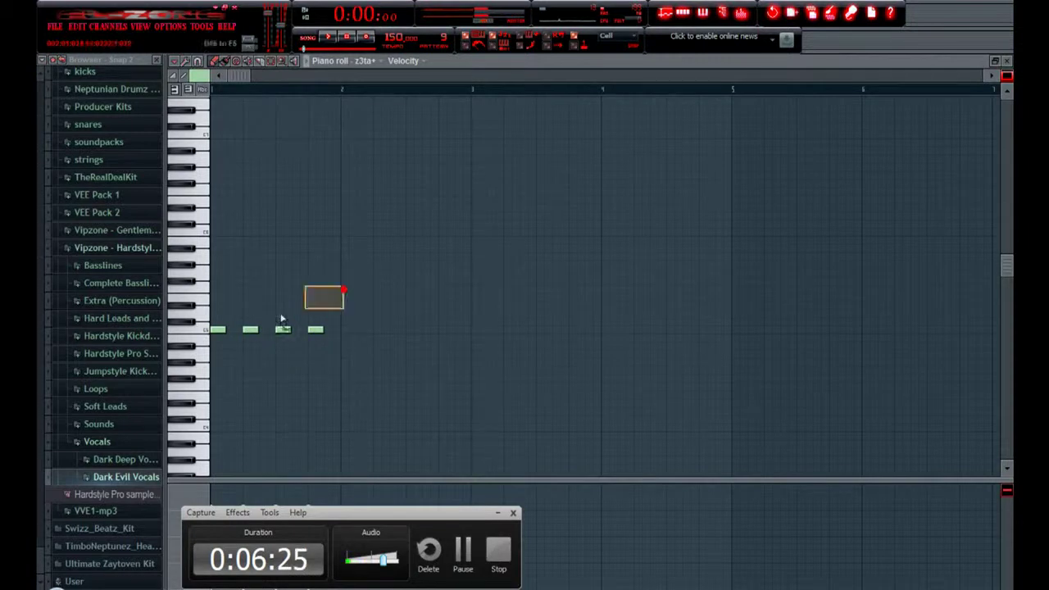
Copy the four notes an octave higher, offset by half a beat, and duplicate both rows into bar 2
left_click_drag(345, 291, 183, 402)
left_click_drag(218, 330, 233, 231)
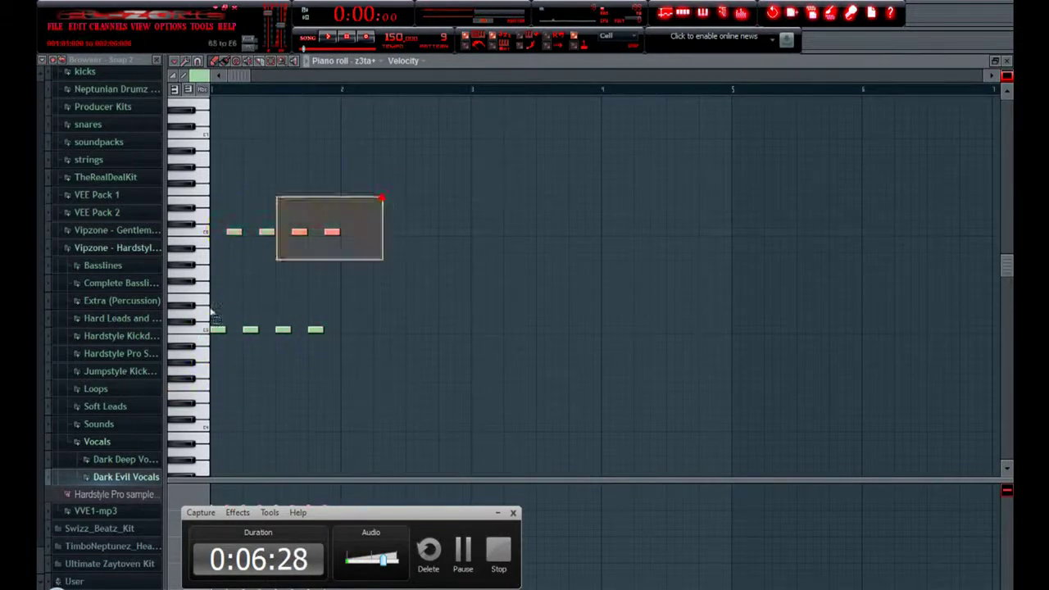
left_click_drag(383, 198, 129, 394)
Raise the second-to-last upper note to D and replace the last upper note with two short notes, E and the lower A
left_click_drag(237, 232, 429, 215)
right_click(412, 264)
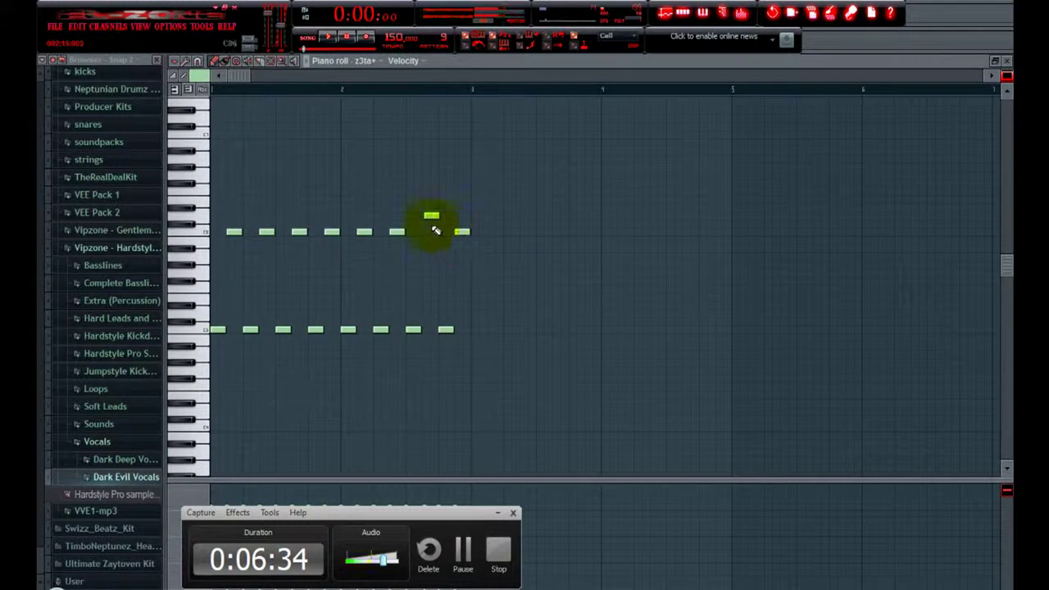
left_click(462, 233)
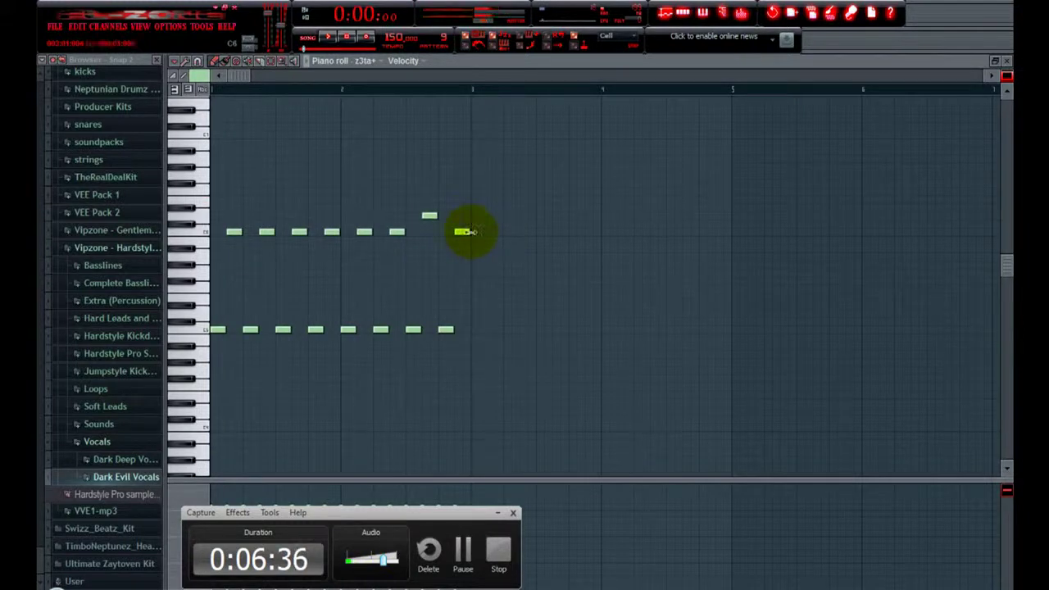
right_click(458, 233)
left_click(458, 198)
left_click(466, 257)
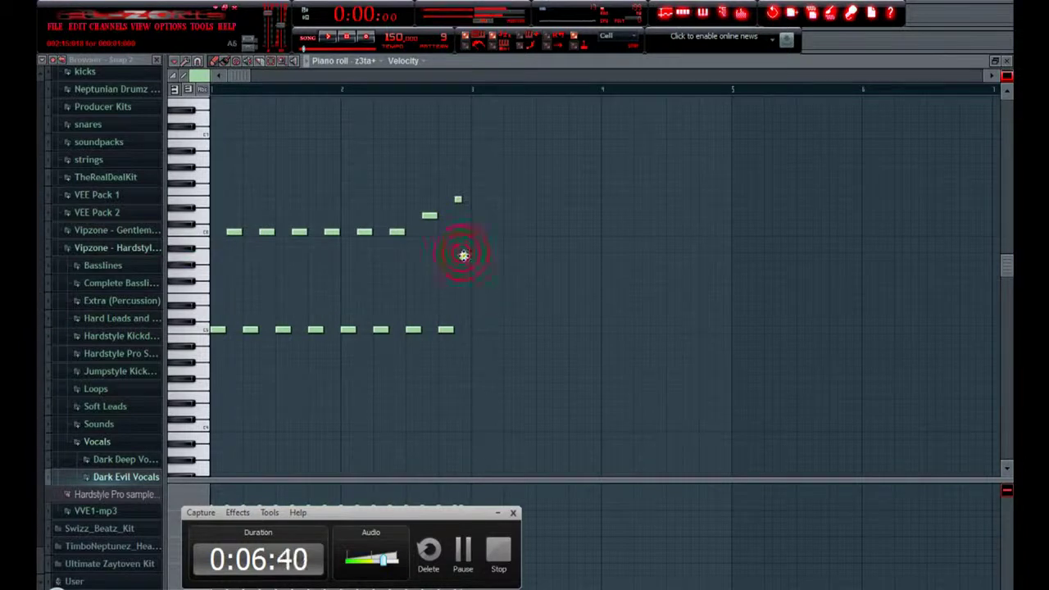
left_click(466, 257)
Switch to pattern mode, play the z3ta+ melody in the piano roll and close the piano roll
left_click(310, 38)
left_click(690, 19)
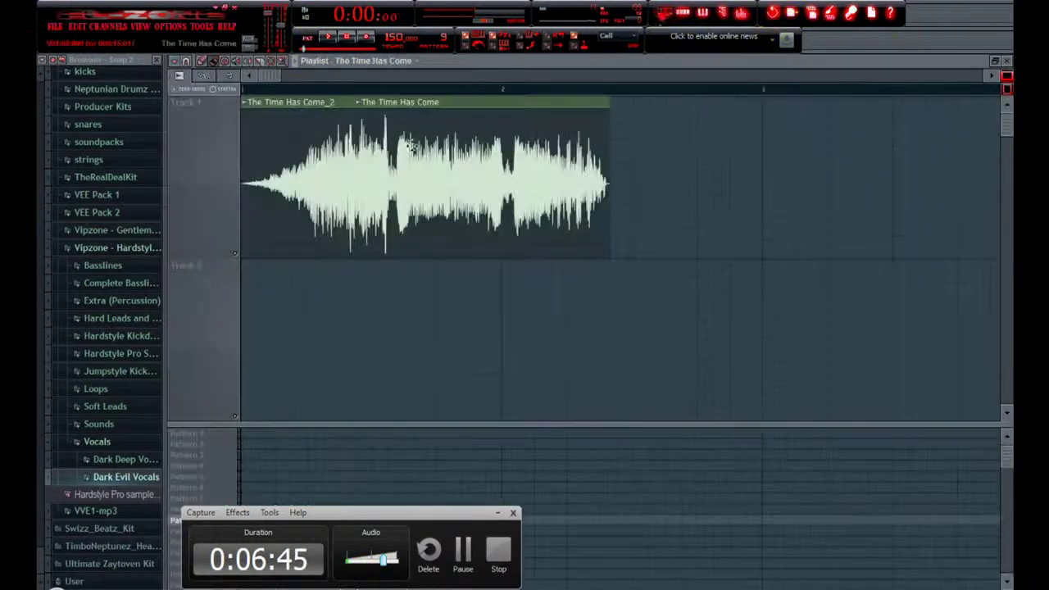
left_click(1007, 61)
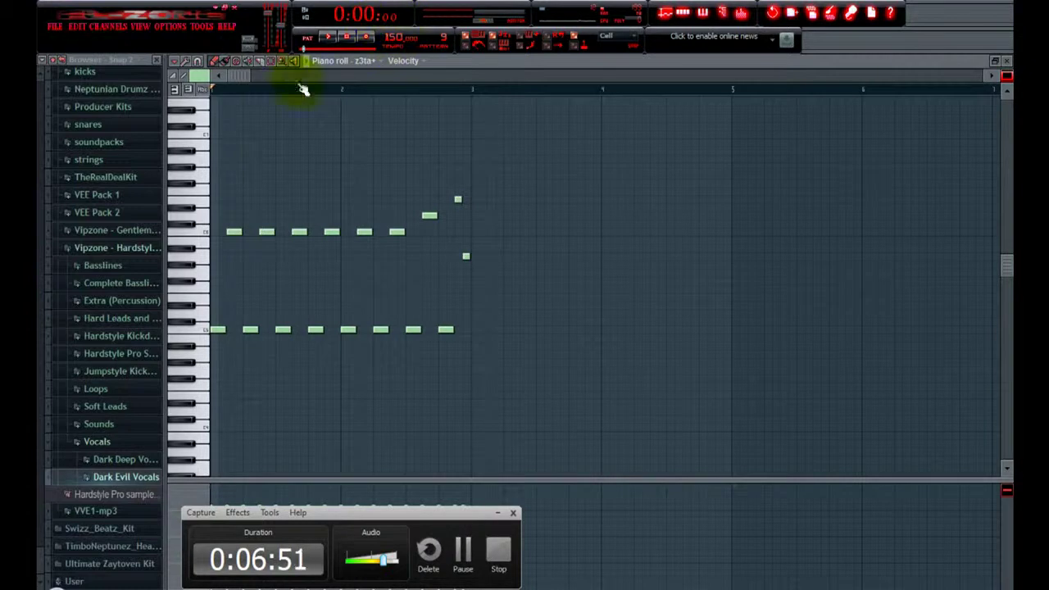
left_click(348, 37)
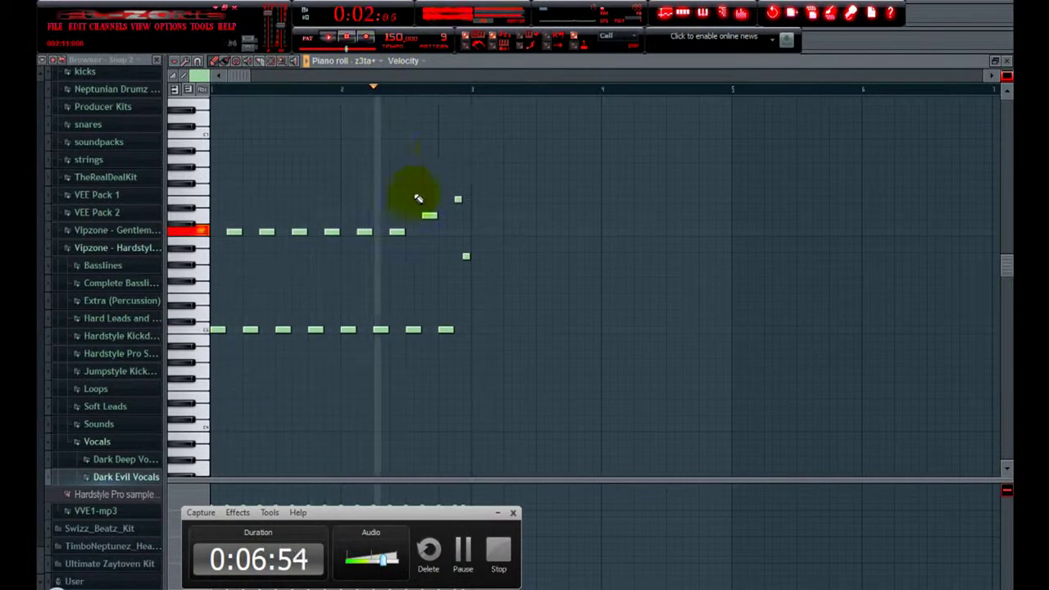
key("space")
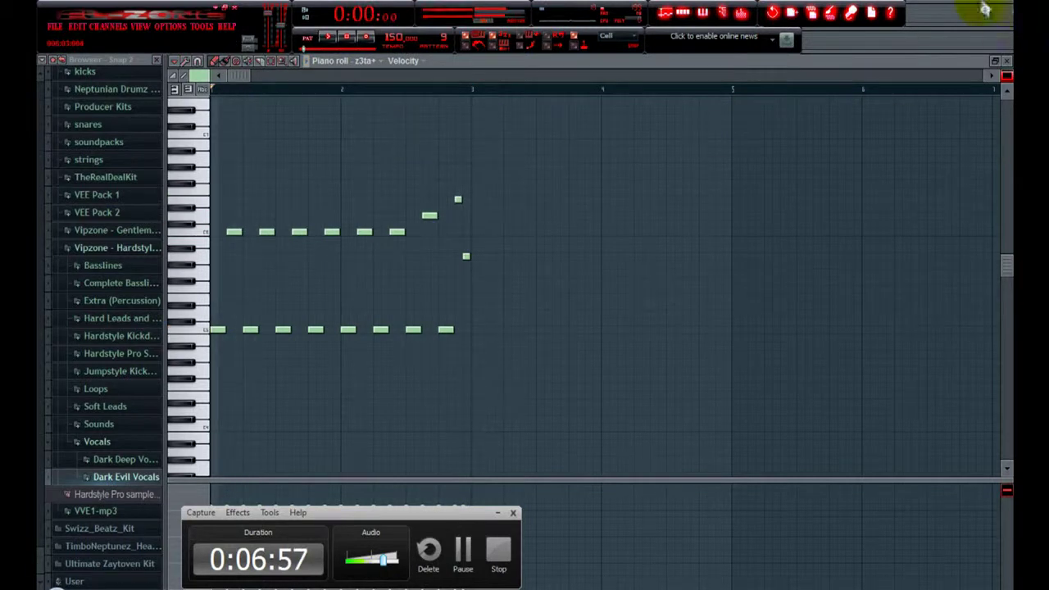
left_click(1008, 59)
Open the oscillator 1 Shaper in z3ta+, play the pattern and try reshaping the waveform vertically
left_click_drag(532, 166, 525, 162)
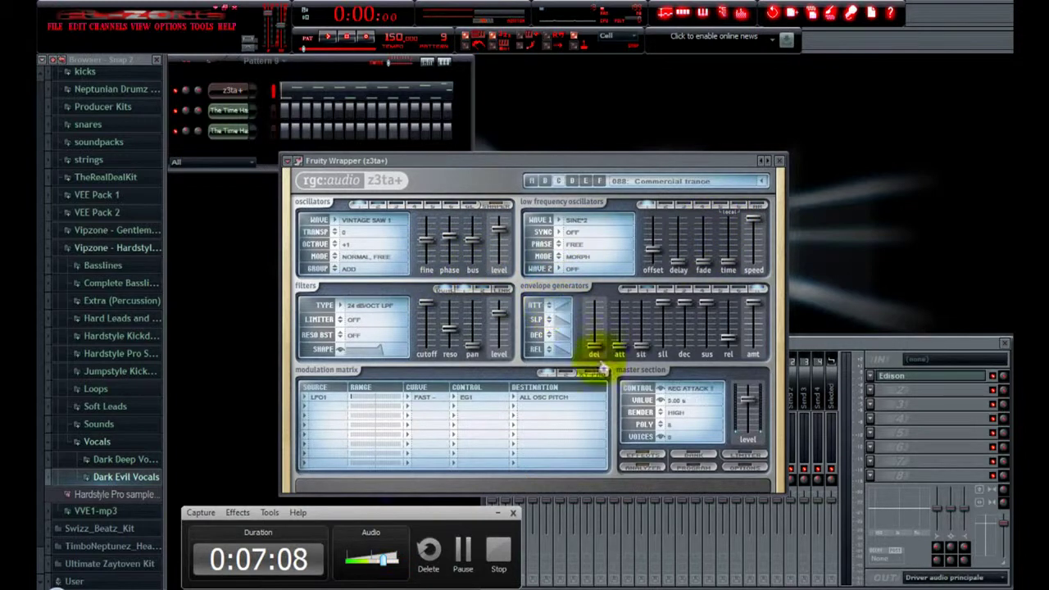
left_click_drag(545, 162, 648, 162)
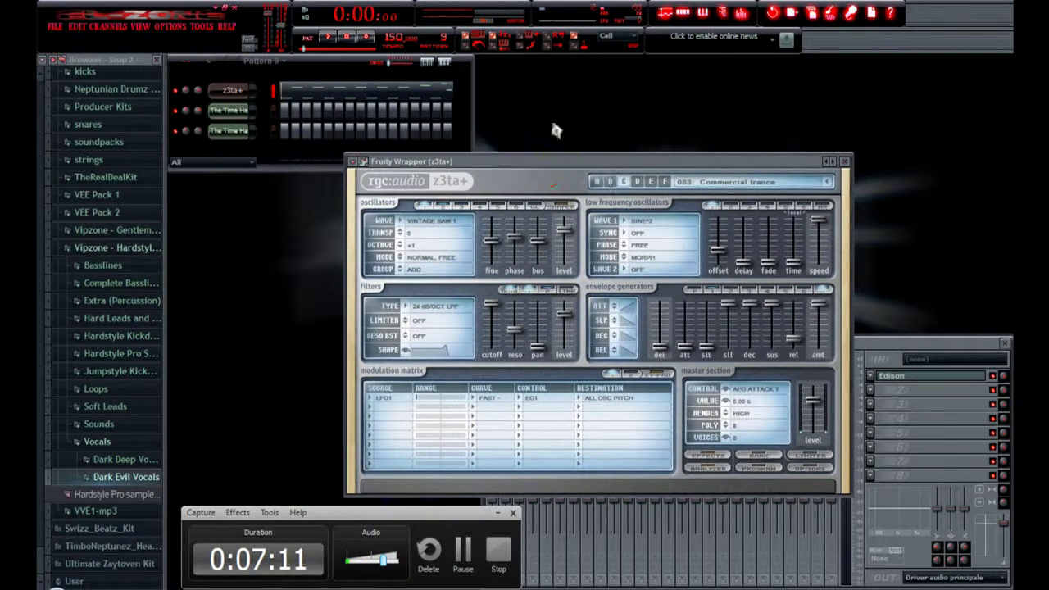
left_click(567, 209)
left_click_drag(137, 189, 582, 182)
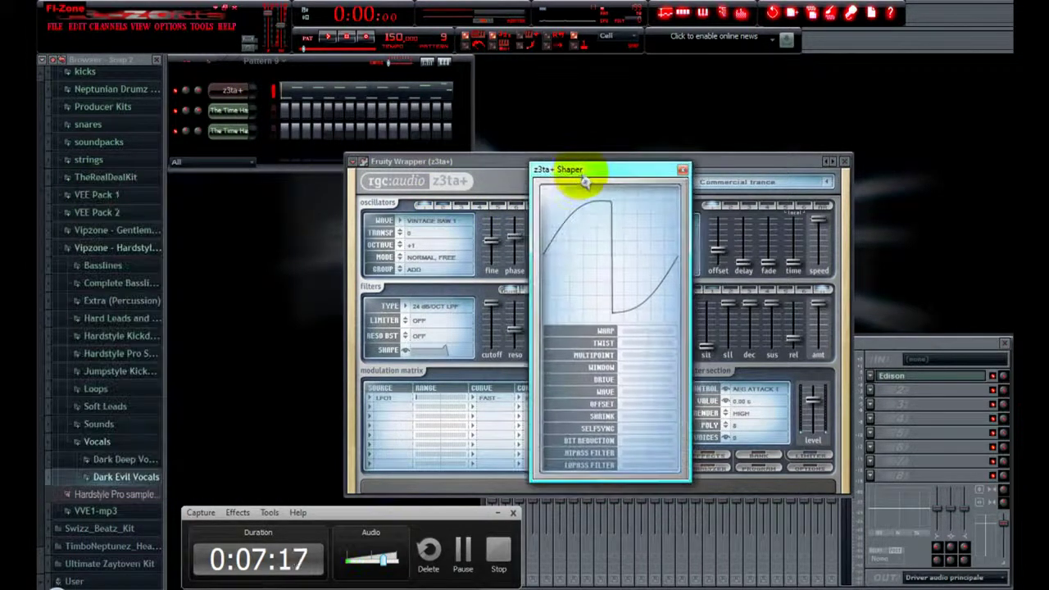
key("space")
mouse_move(598, 177)
left_mouse_down()
mouse_move(580, 164)
mouse_move(562, 206)
mouse_move(585, 222)
mouse_move(557, 253)
mouse_move(521, 250)
mouse_move(624, 235)
mouse_move(651, 205)
mouse_move(624, 229)
mouse_move(569, 231)
mouse_move(597, 235)
mouse_move(590, 230)
left_mouse_up()
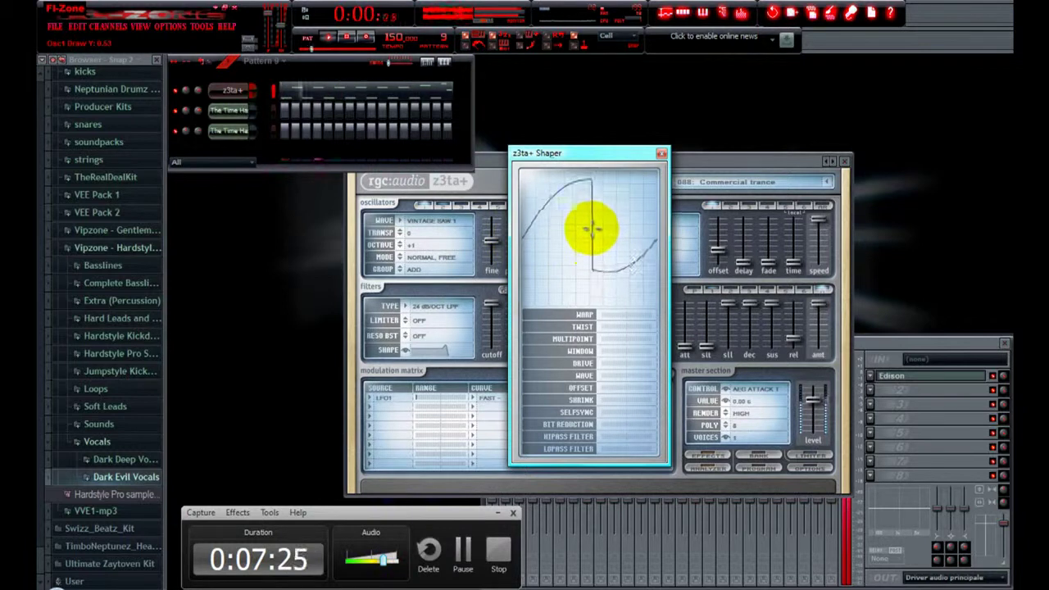
Try different Warp amounts for oscillator 1 during playback and close the Shaper
mouse_move(607, 314)
left_mouse_down()
mouse_move(645, 313)
mouse_move(601, 314)
left_mouse_up()
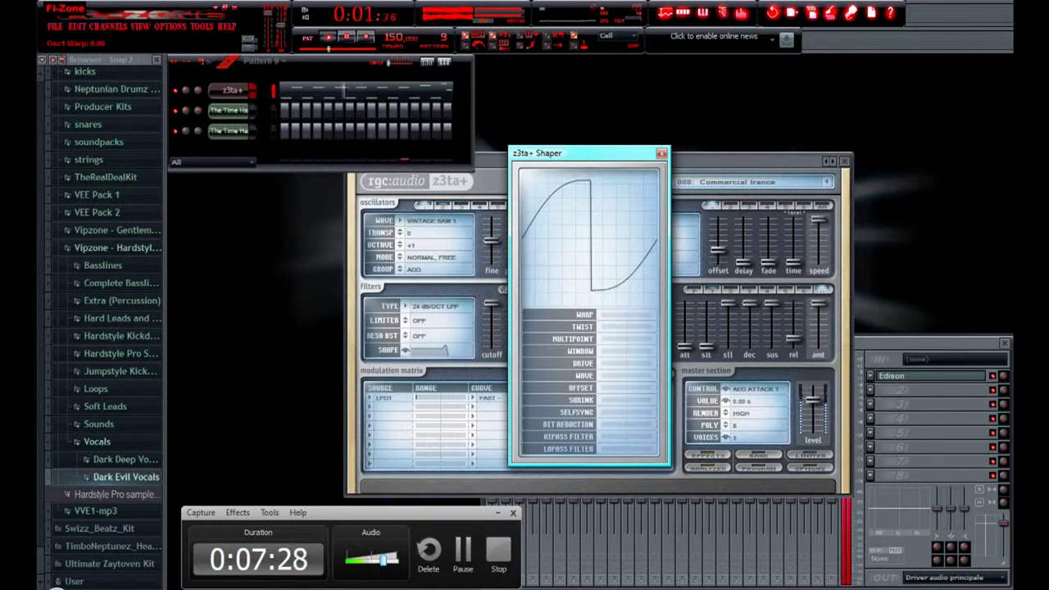
left_click(630, 317)
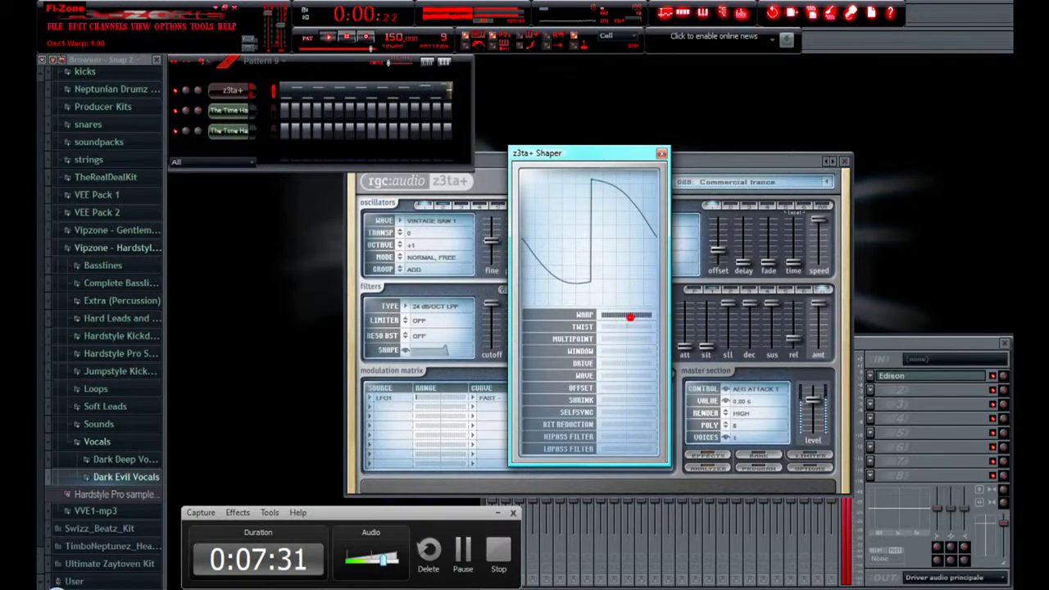
mouse_move(617, 316)
left_mouse_down()
mouse_move(650, 337)
mouse_move(621, 328)
left_mouse_up()
left_click(616, 317)
left_click(661, 154)
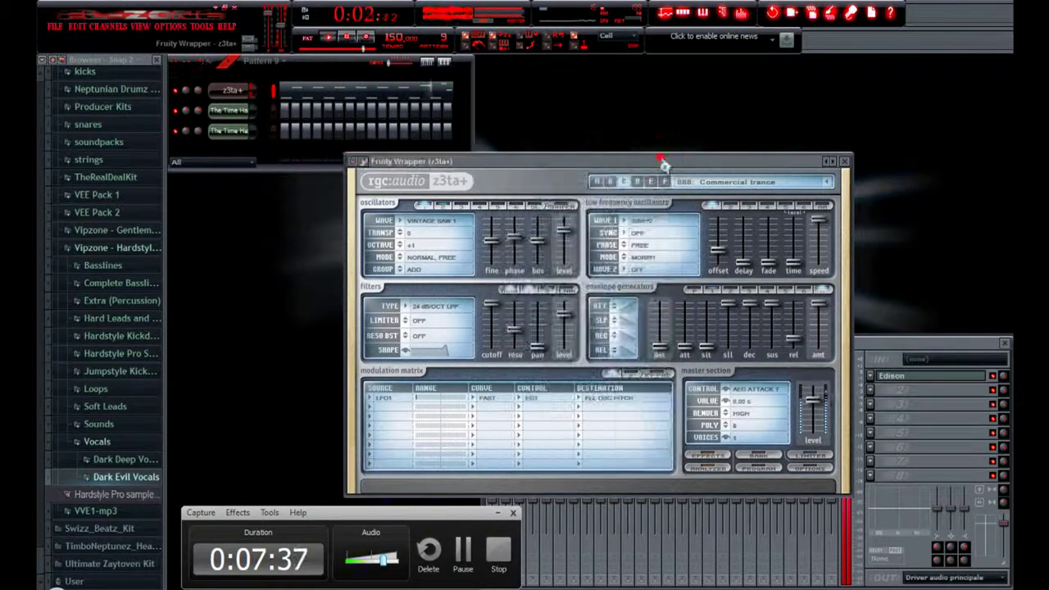
left_click(460, 127)
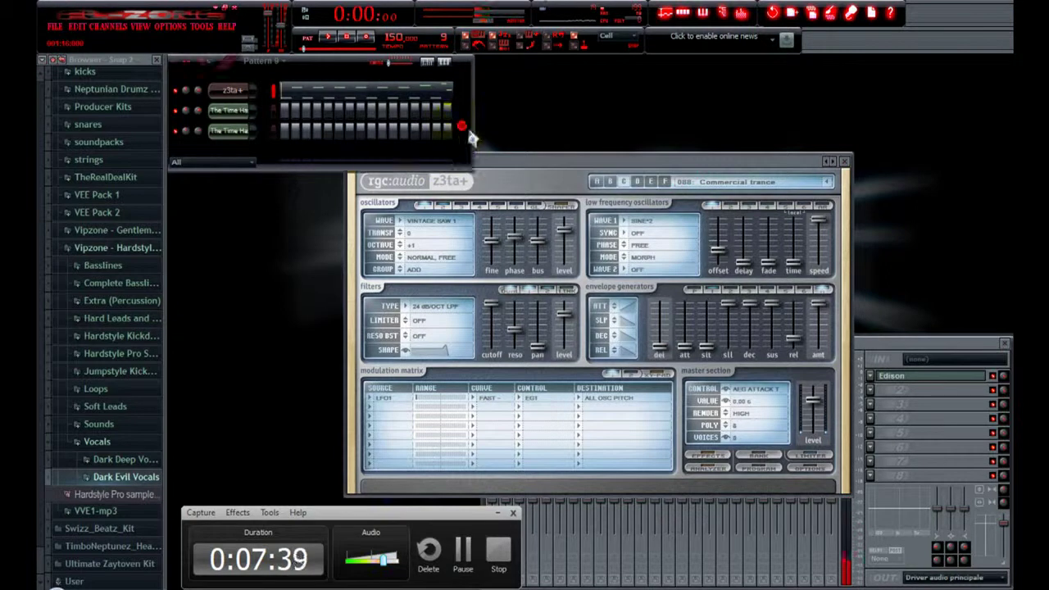
Reopen the oscillator 1 Shaper to review its waveform and parameters, and close it again
left_click(503, 155)
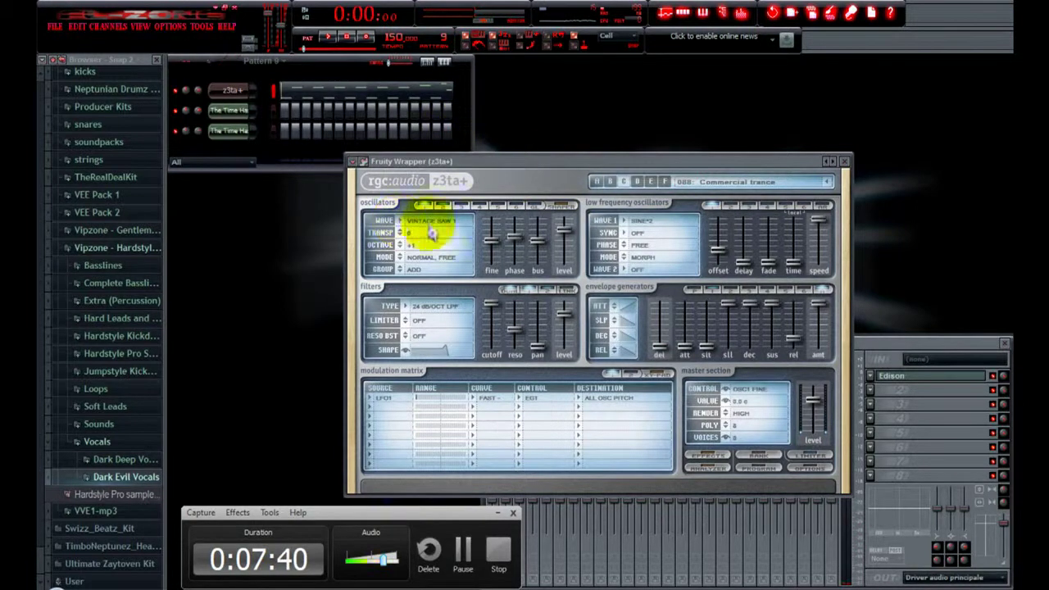
left_click(561, 206)
left_click(599, 158)
left_click_drag(600, 158, 567, 147)
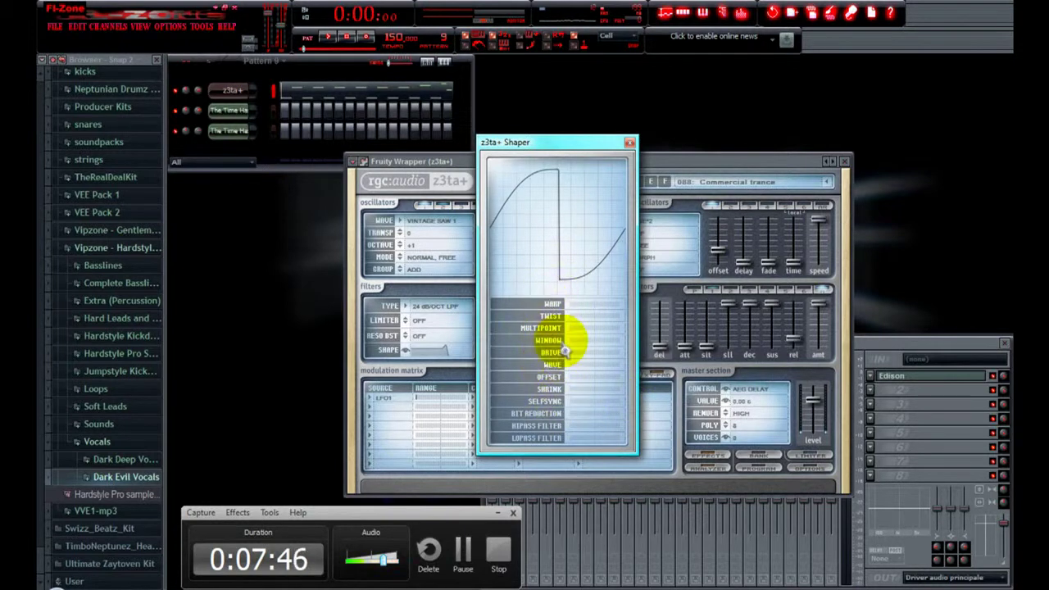
left_click(630, 144)
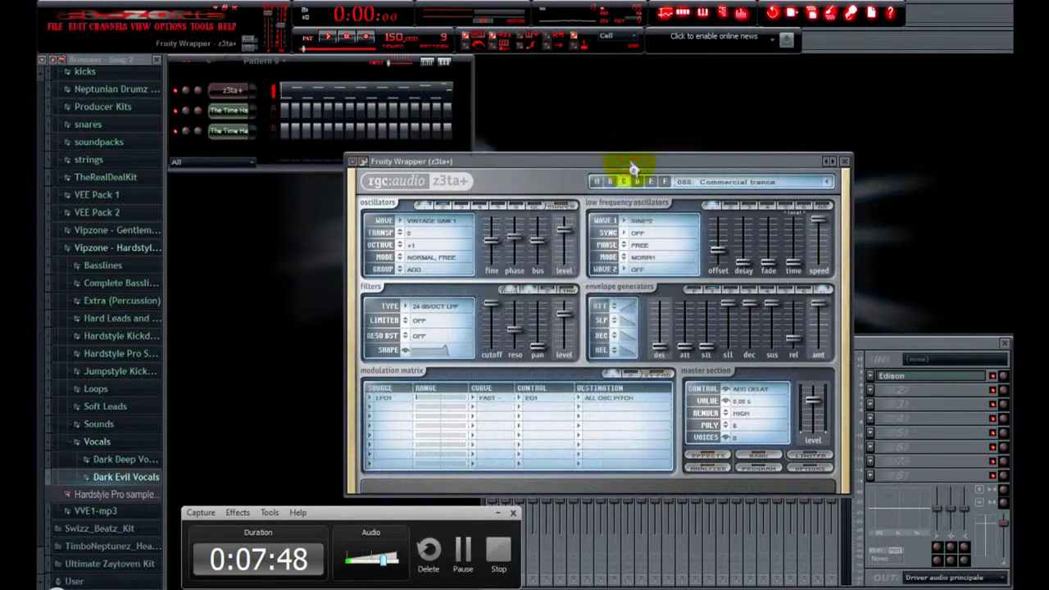